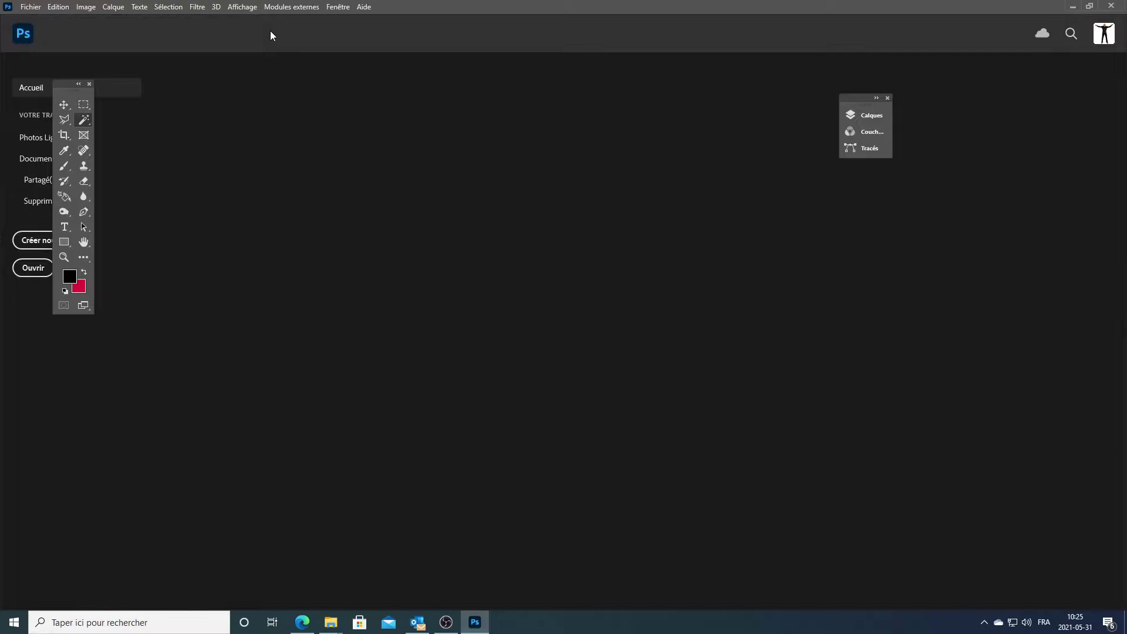
pyautogui.click(31, 6)
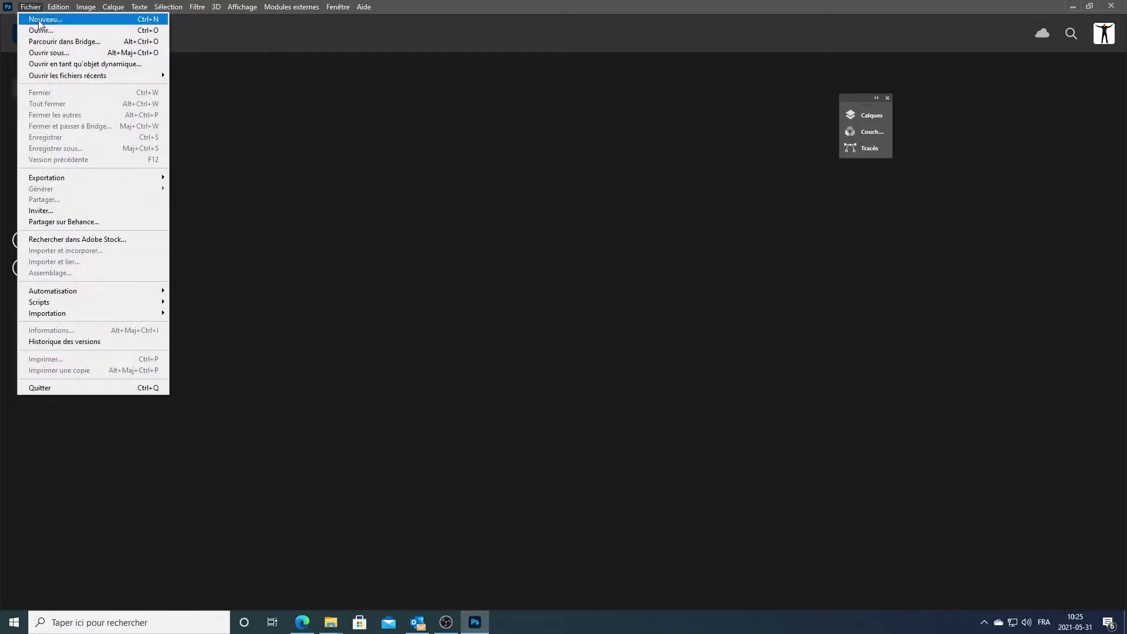
pyautogui.click(40, 30)
pyautogui.click(198, 112)
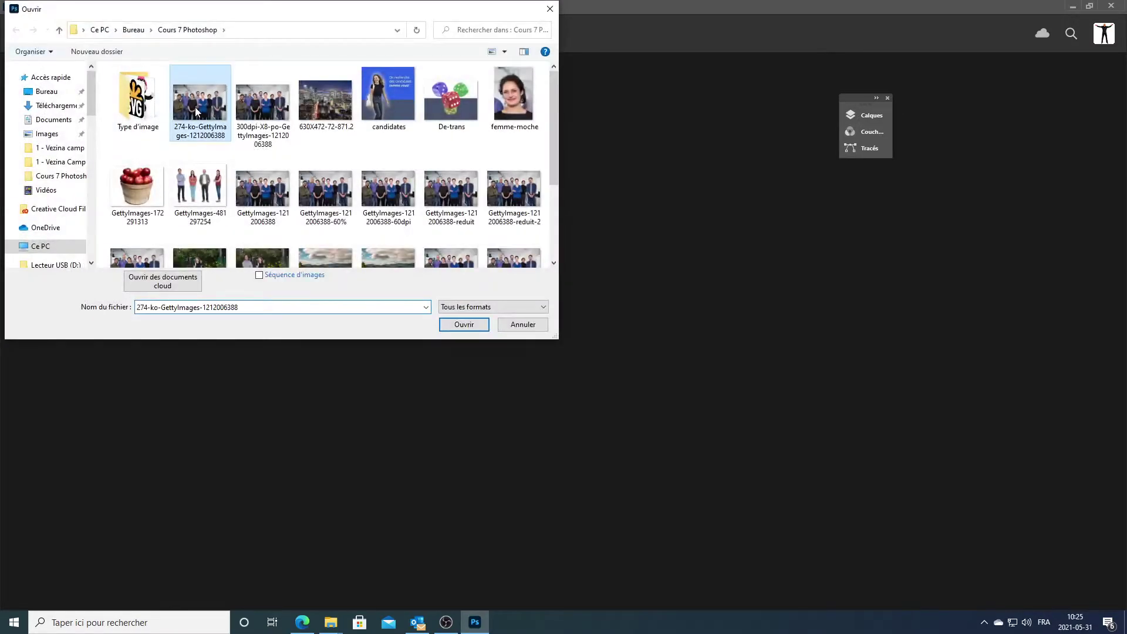
pyautogui.click(249, 193)
pyautogui.click(478, 323)
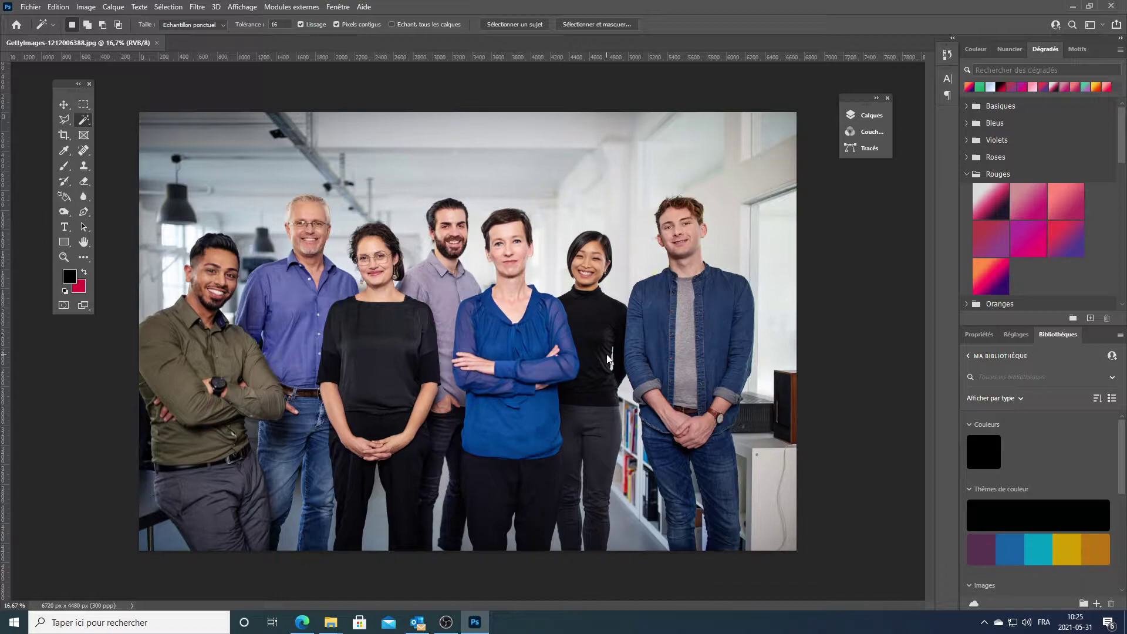
# Crop the photo to a rectangular selection of about 4212 × 2778 px covering the group right of the man in purple.
pyautogui.click(79, 104)
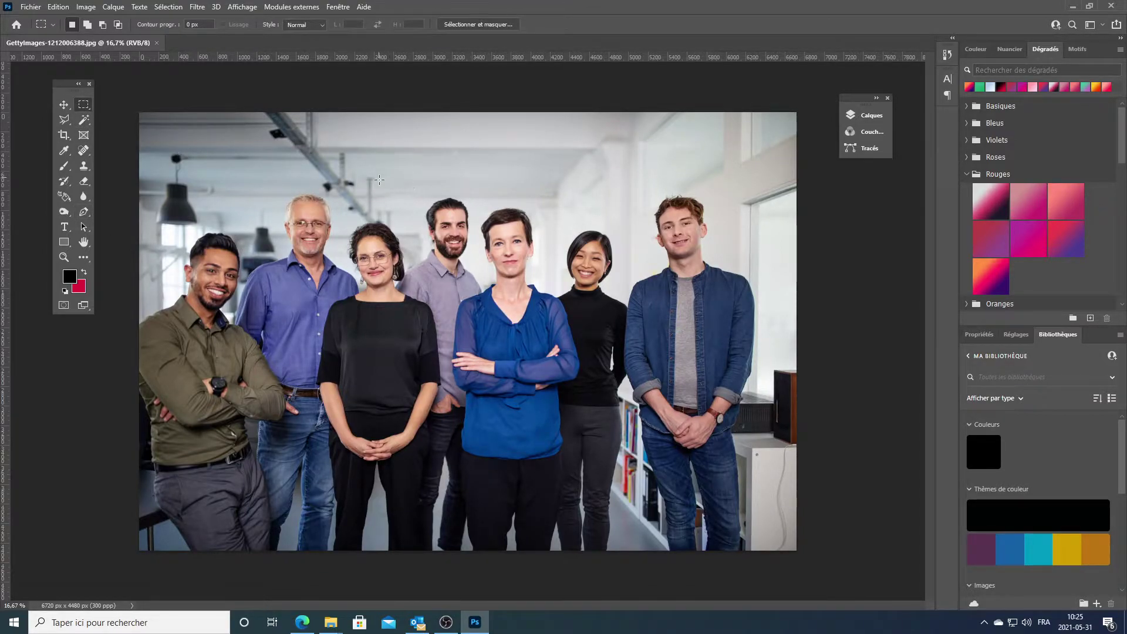
pyautogui.moveTo(332, 141); pyautogui.dragTo(450, 284)
pyautogui.moveTo(335, 131); pyautogui.dragTo(747, 403)
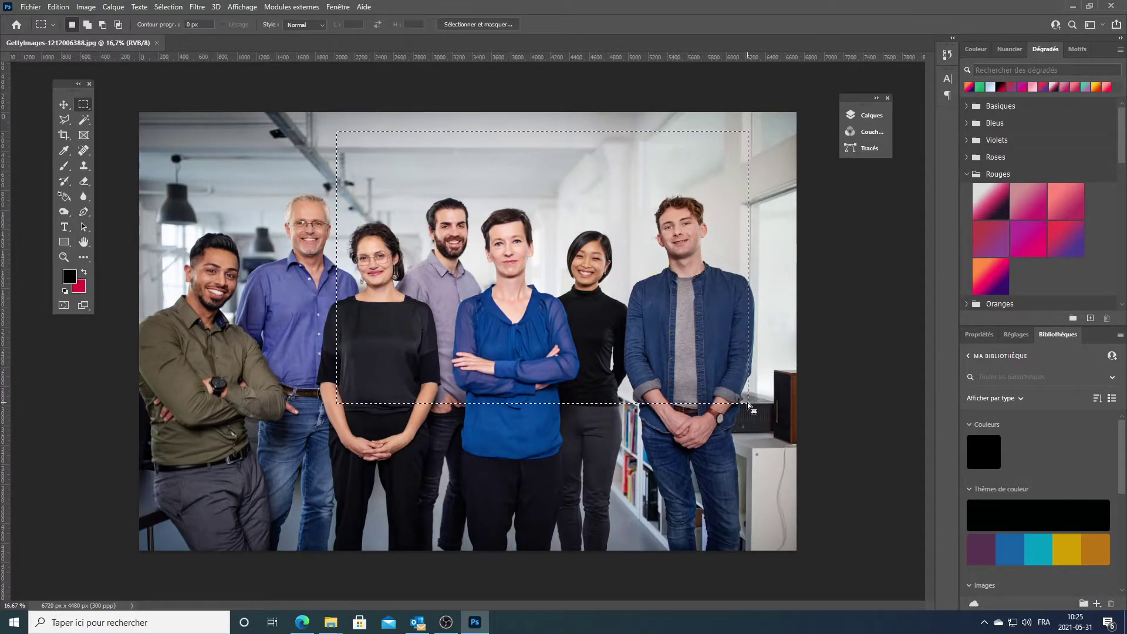
pyautogui.click(86, 7)
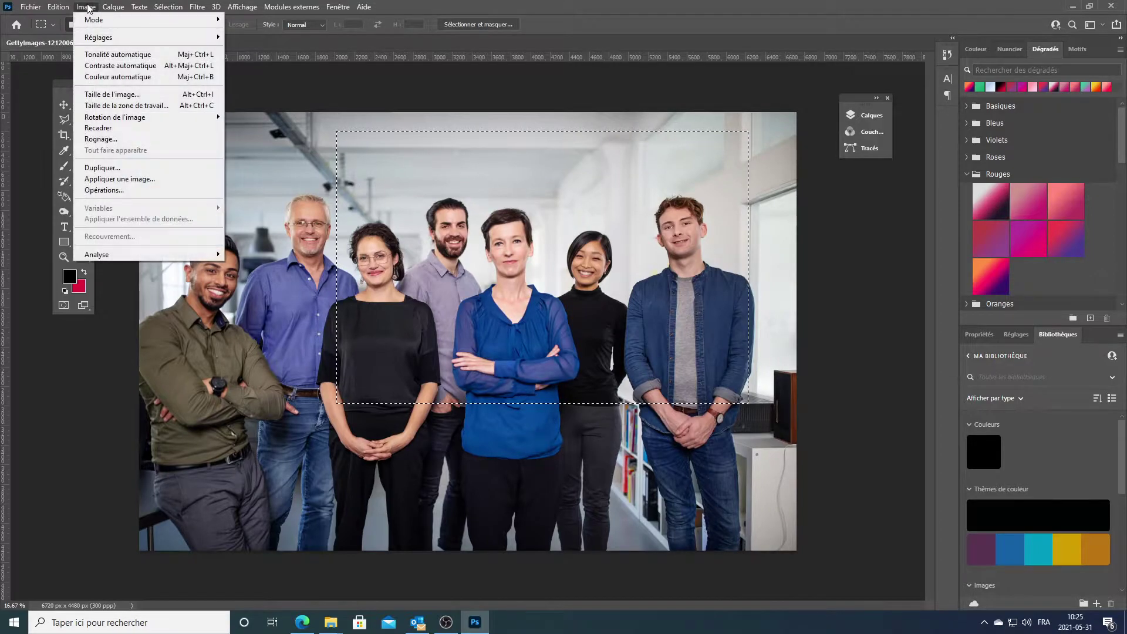
pyautogui.click(89, 128)
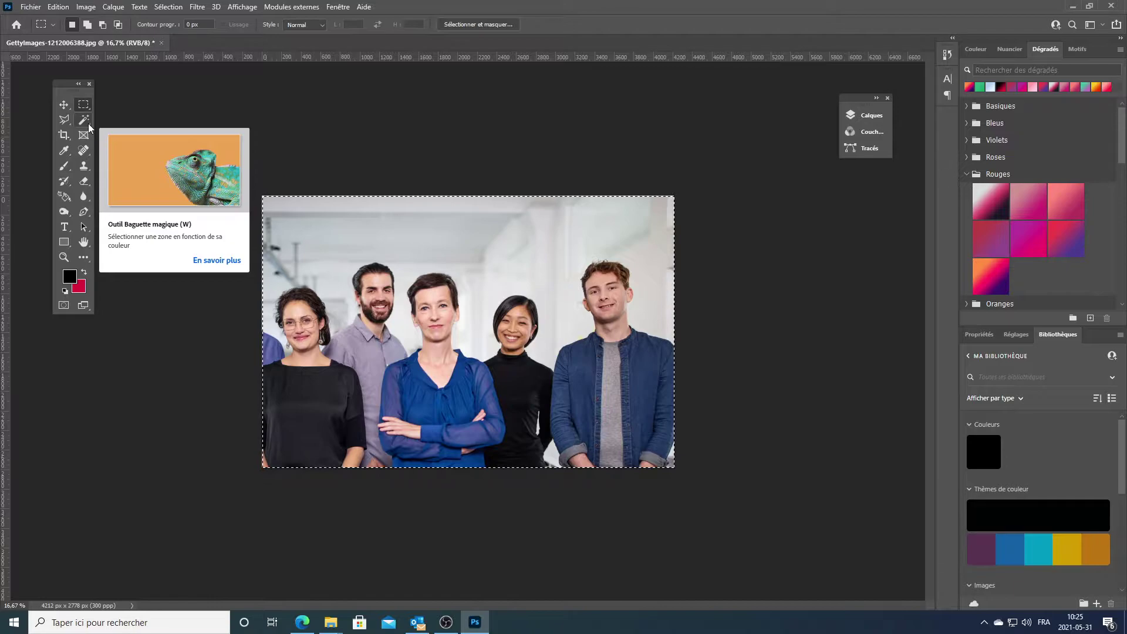
# Check the cropped image's dimensions without resizing it, undo the crop and clear the selection.
pyautogui.click(89, 11)
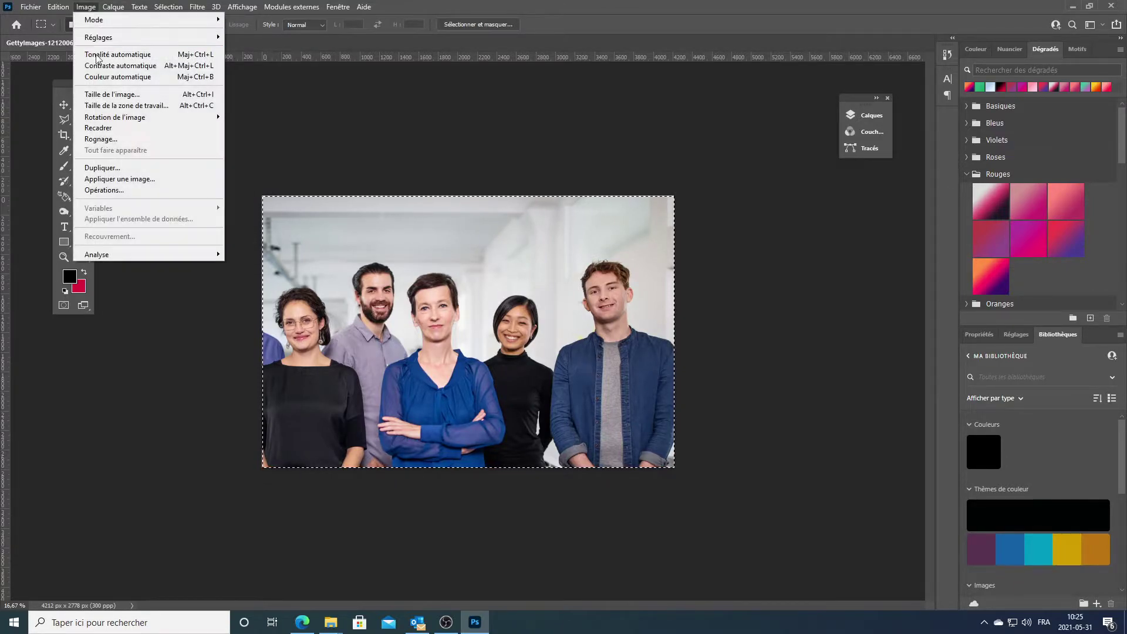
pyautogui.click(106, 96)
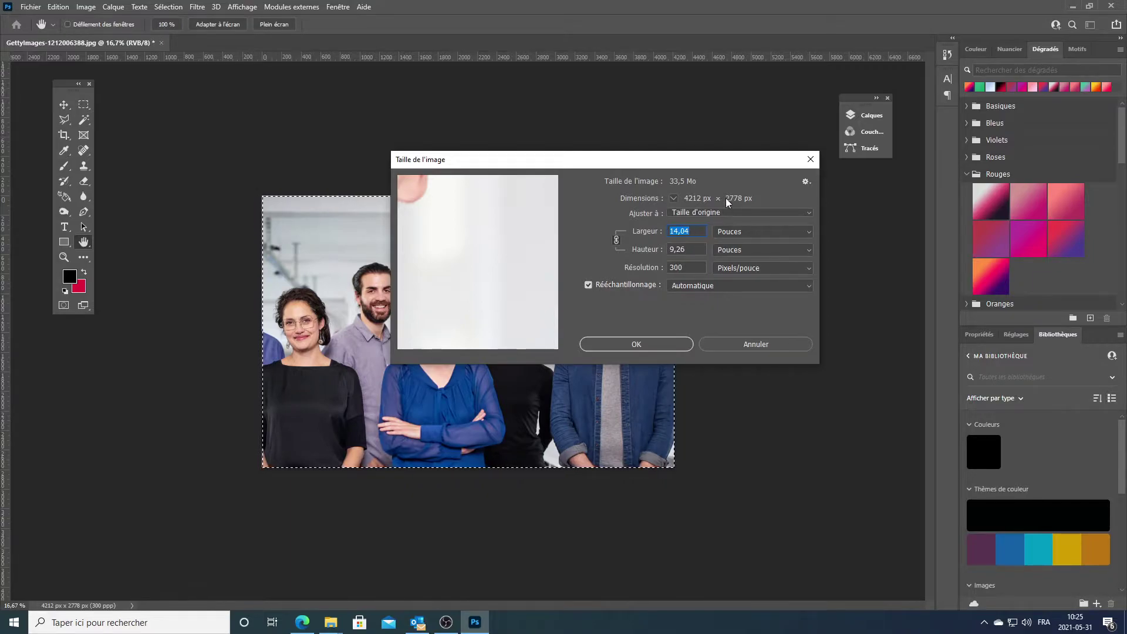
pyautogui.click(768, 344)
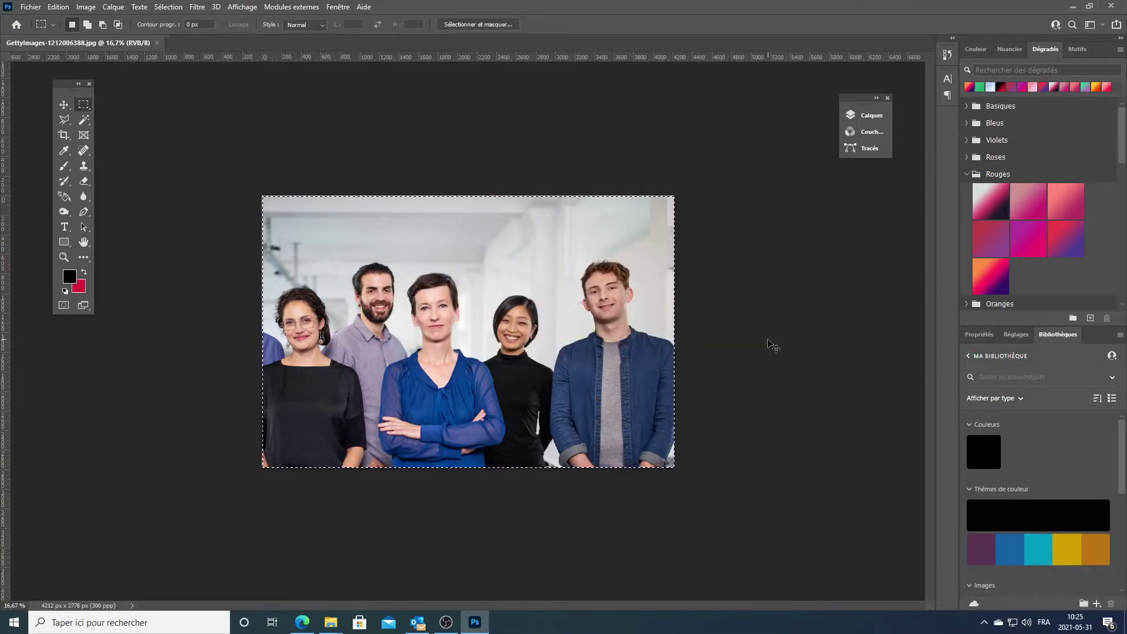
pyautogui.hotkey('ctrl', 'z')
pyautogui.click(275, 91)
# Crop the photo to a rectangular selection of about 1206 × 1495 px around the rightmost man's head and shoulders.
pyautogui.moveTo(626, 170); pyautogui.dragTo(743, 315)
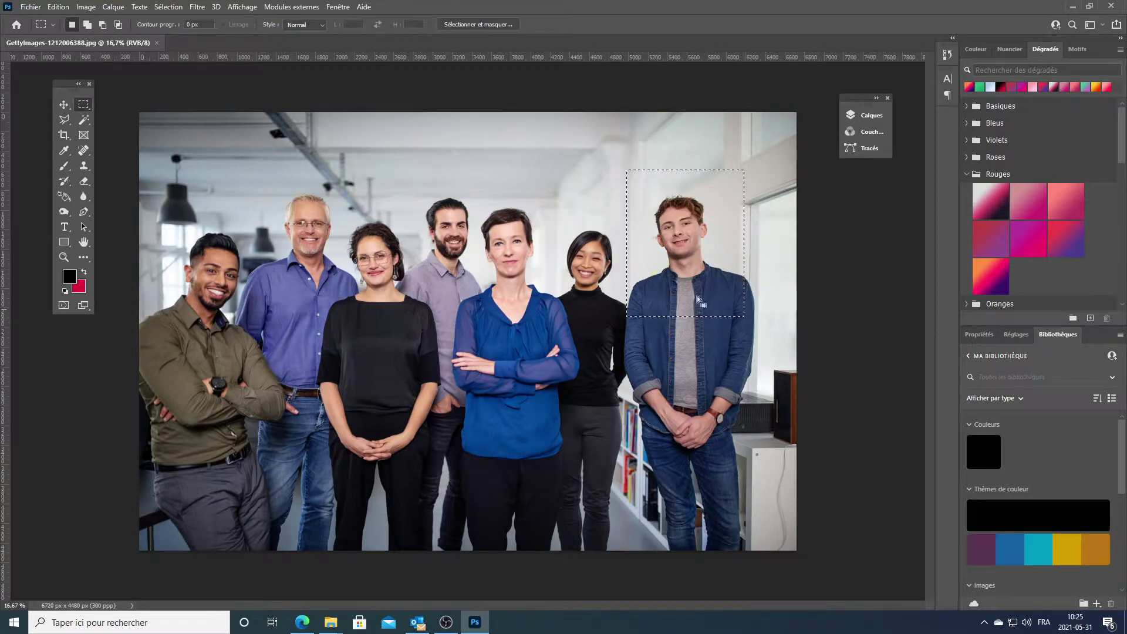
pyautogui.click(86, 7)
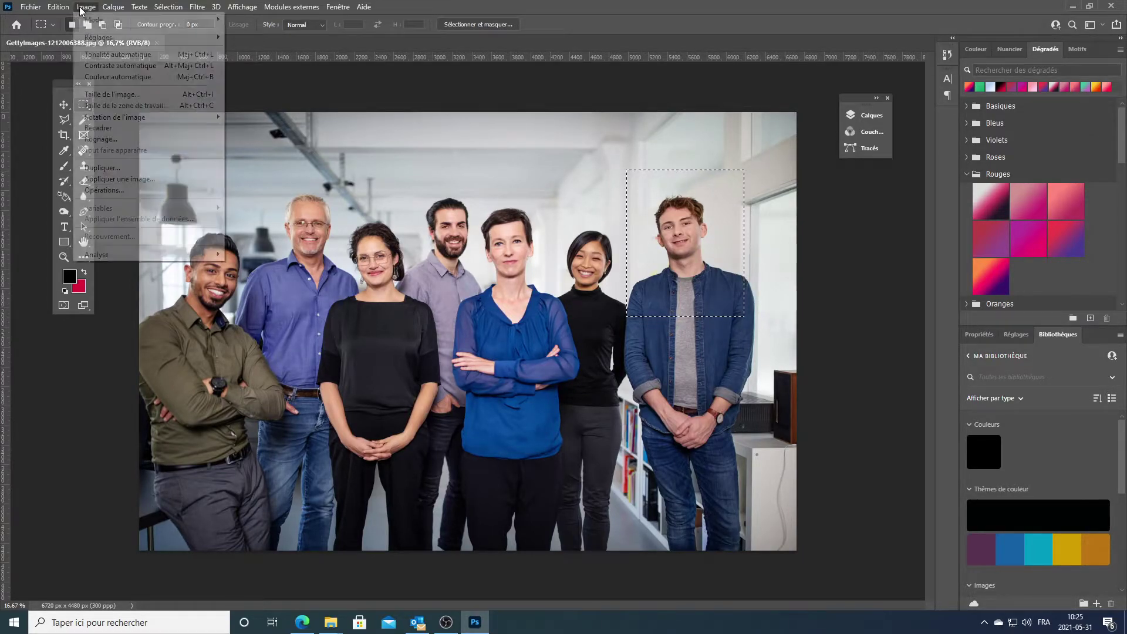
pyautogui.click(101, 127)
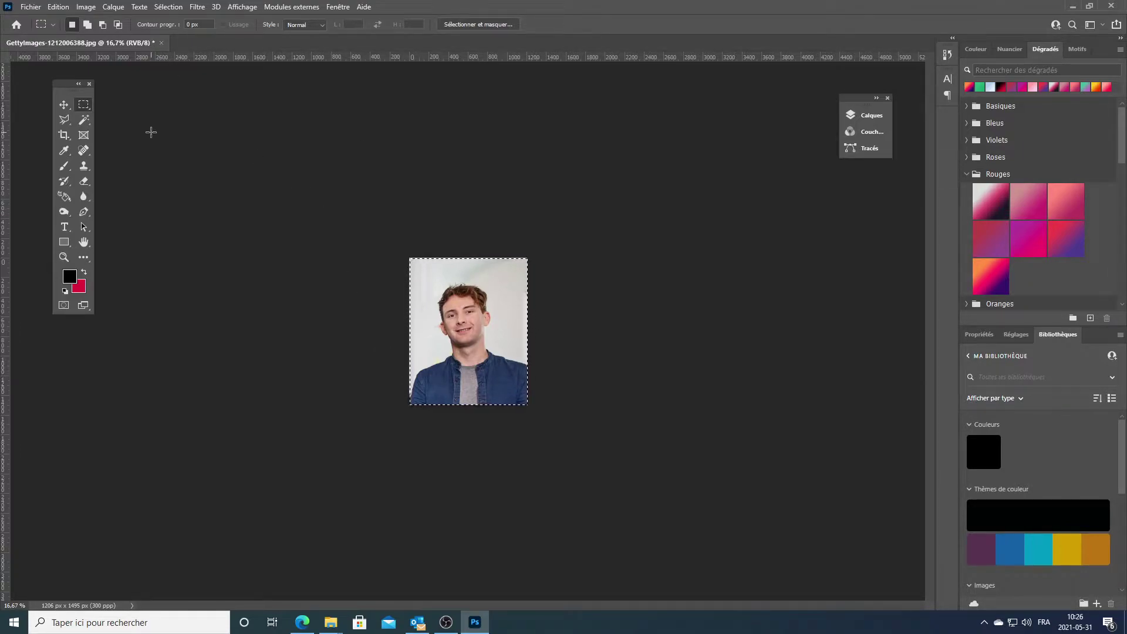
# Save the crop on the computer in Photoshop (PSD) format, named "Portrait de" followed by the man's first name.
pyautogui.click(27, 7)
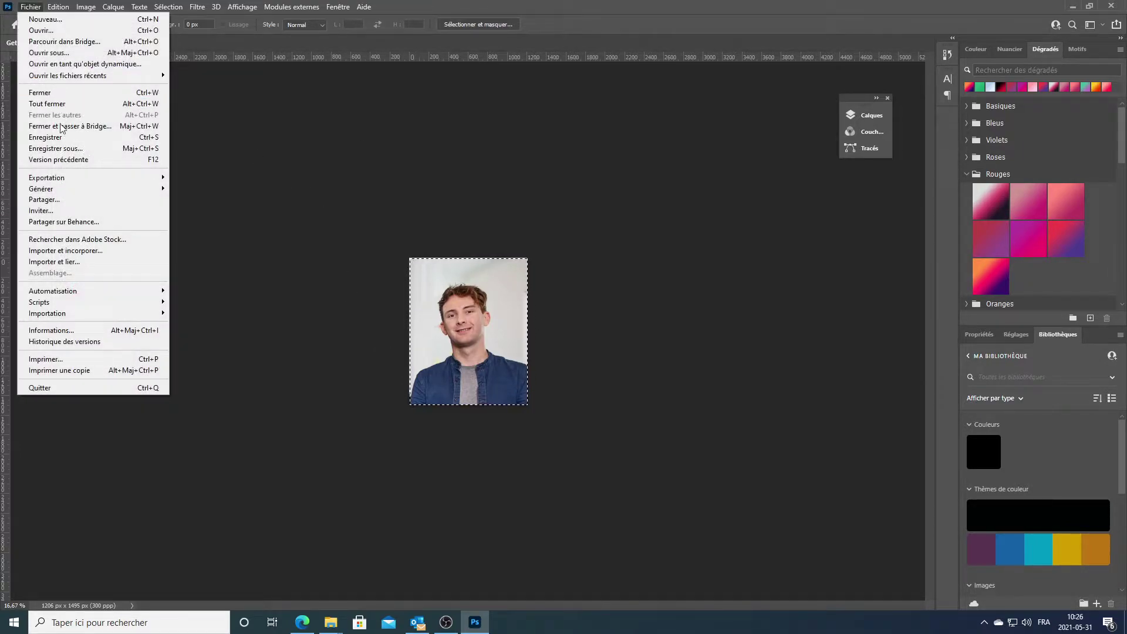
pyautogui.click(65, 149)
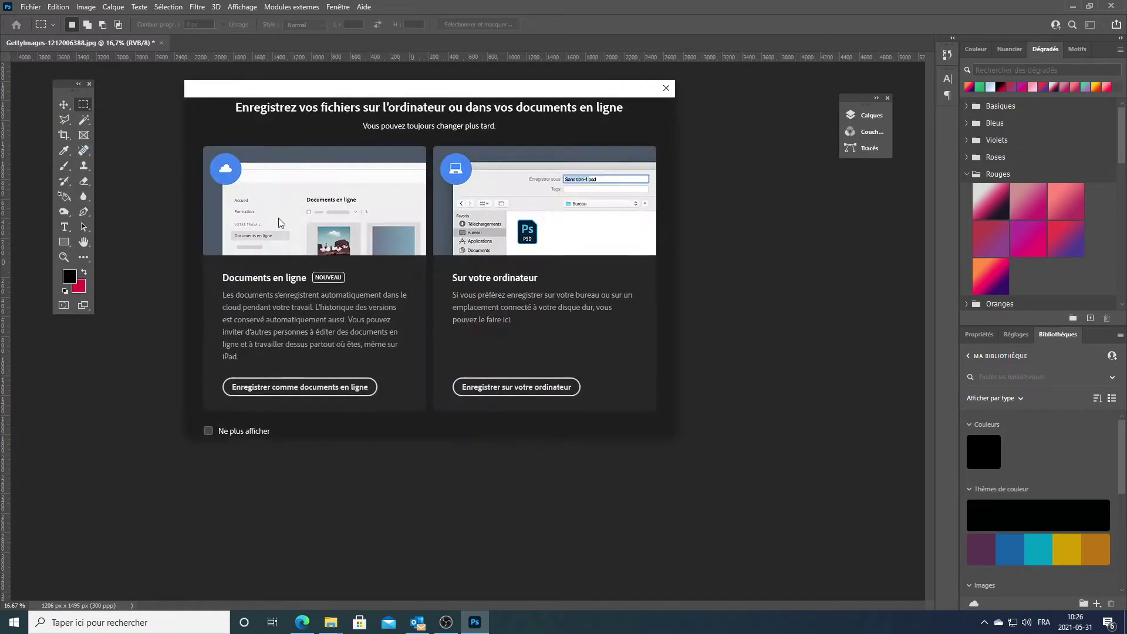
pyautogui.click(545, 387)
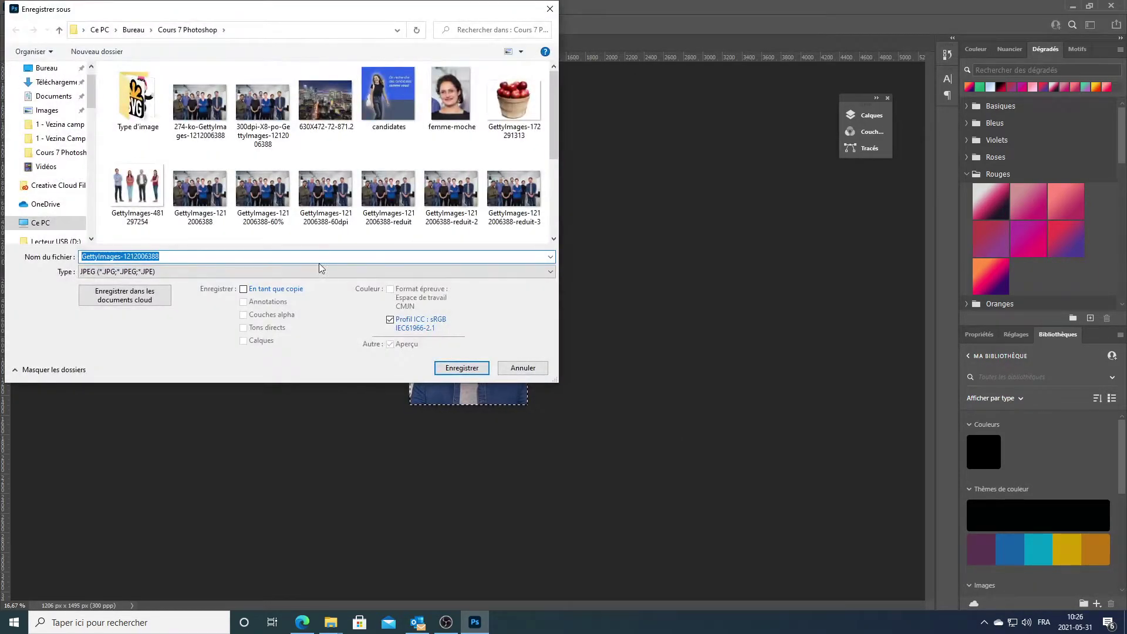
pyautogui.click(316, 257)
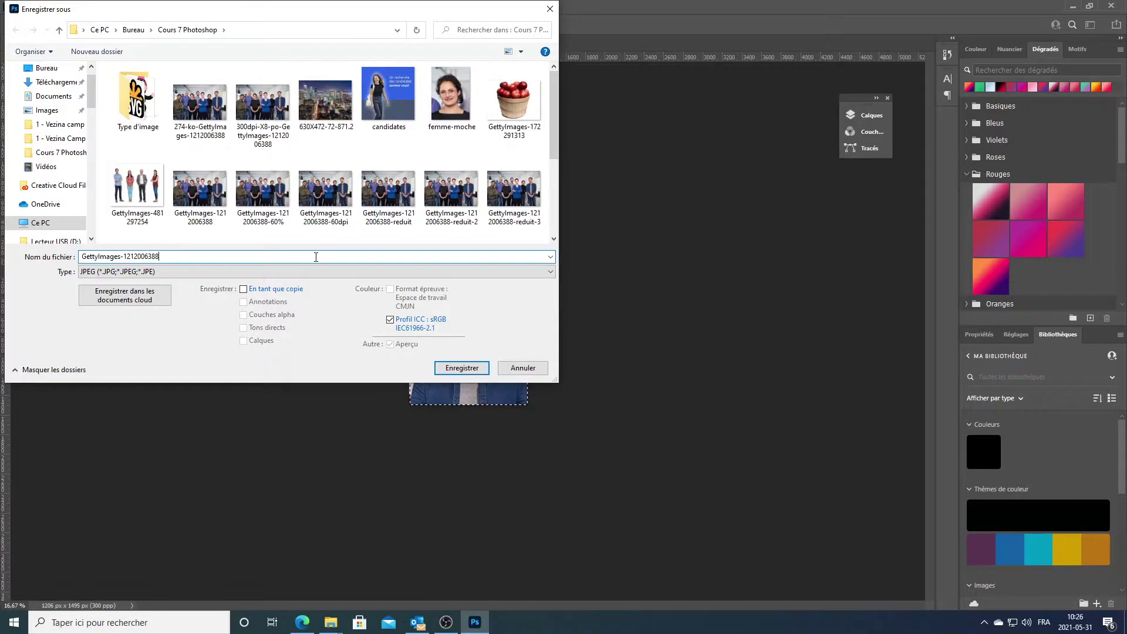
pyautogui.moveTo(316, 256); pyautogui.dragTo(5, 265)
pyautogui.write('Portrait de Andre')
pyautogui.click(544, 275)
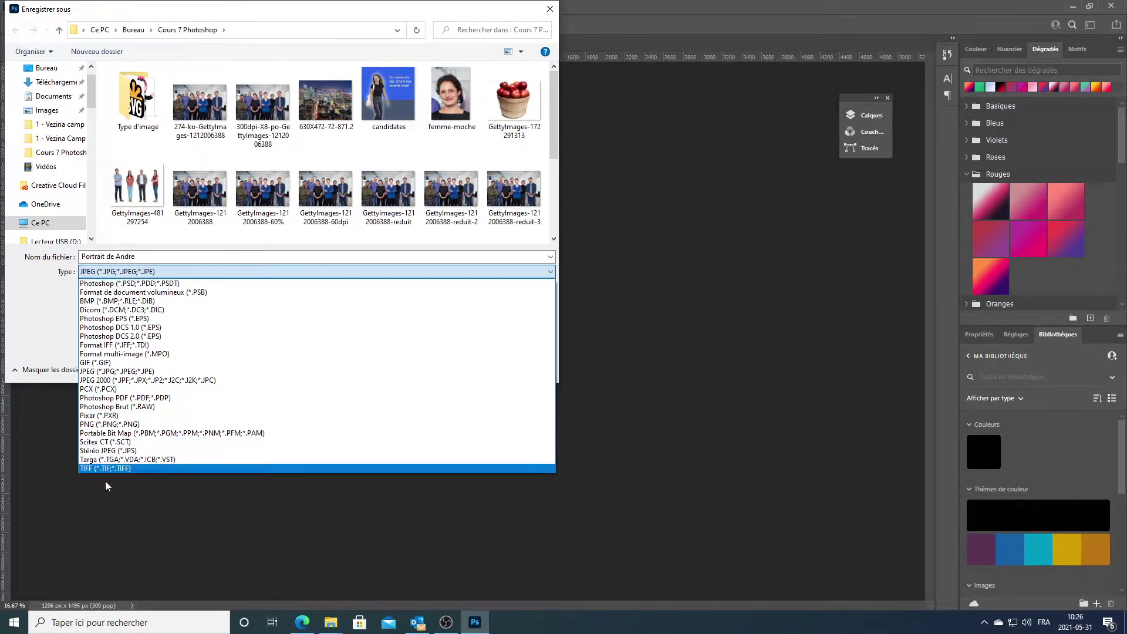
pyautogui.click(121, 283)
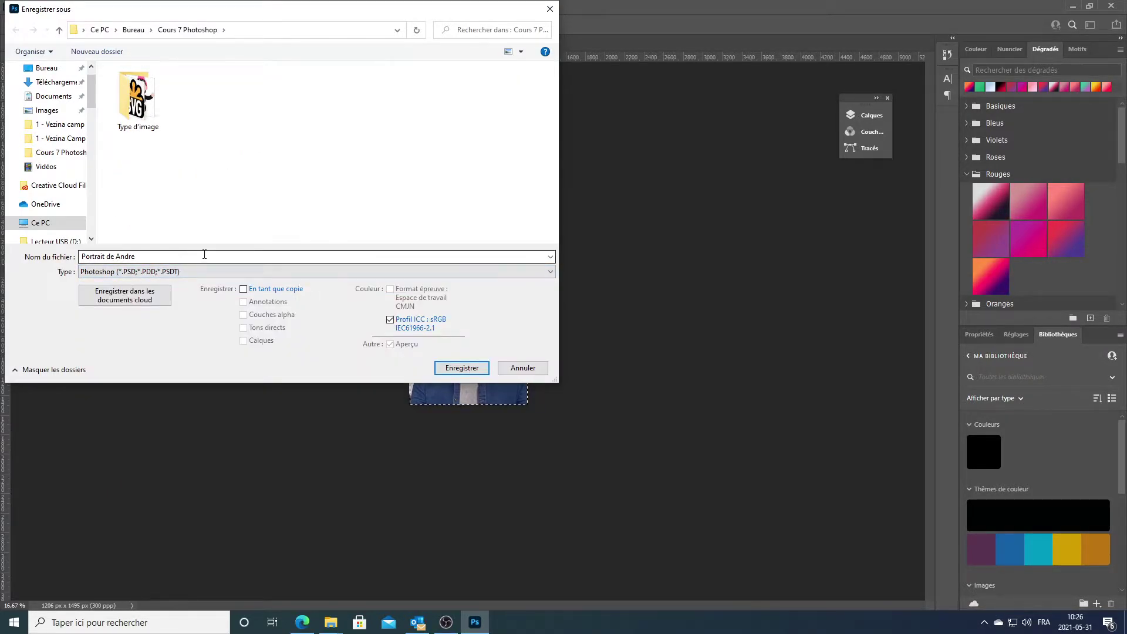
pyautogui.click(460, 368)
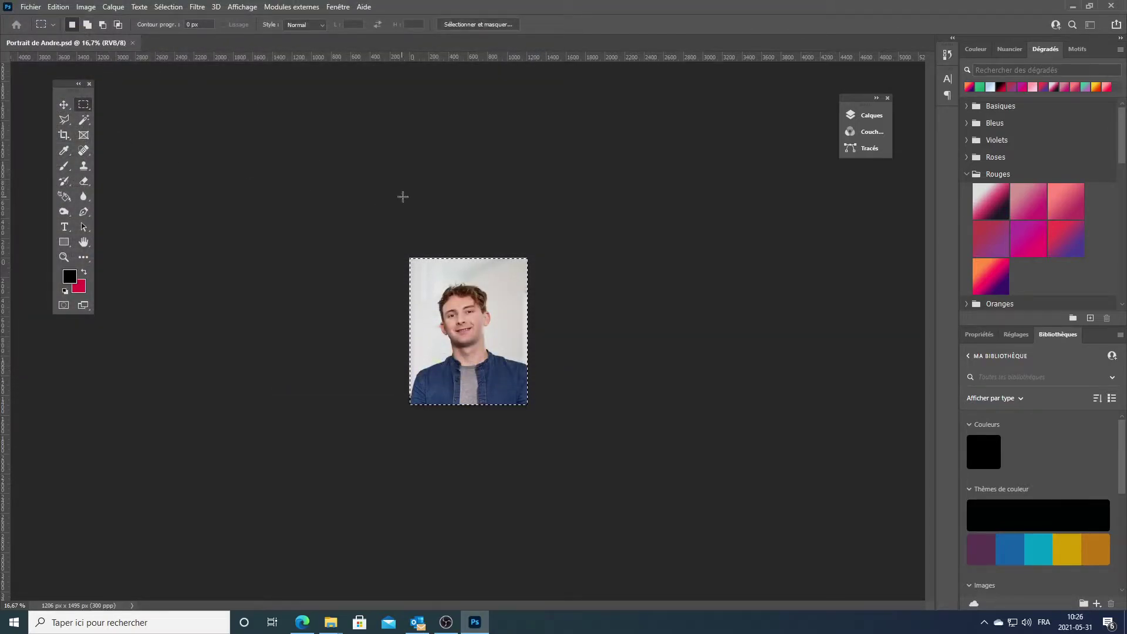
# Look for the saved portrait PSD in the desktop folder Cours 7 Photoshop and return to Photoshop.
pyautogui.click(1072, 6)
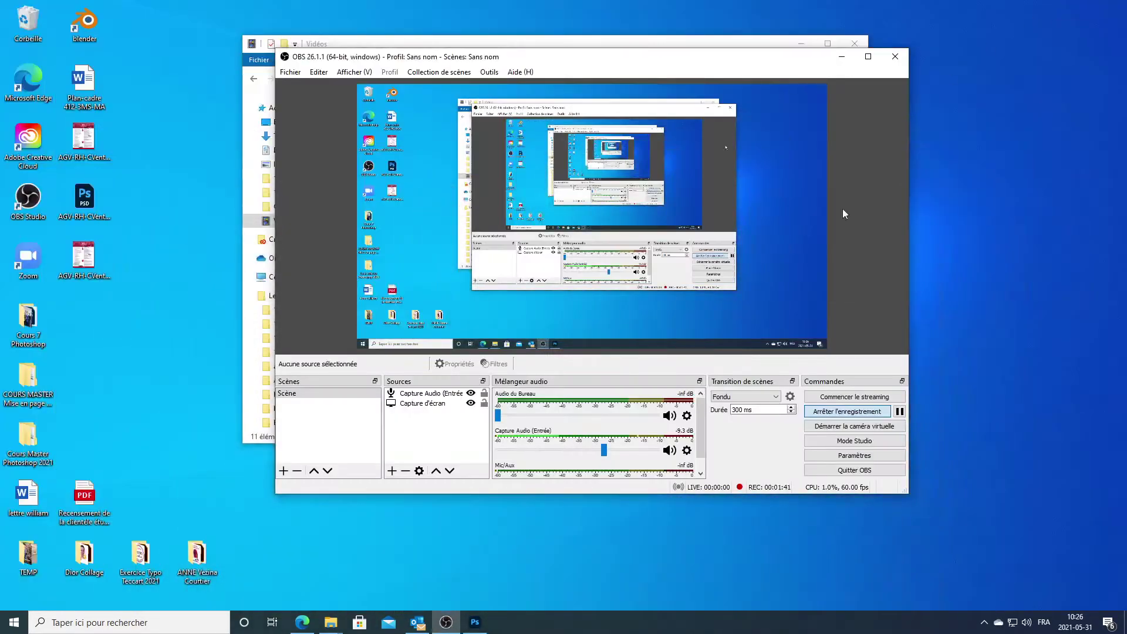
pyautogui.doubleClick(29, 317)
pyautogui.click(833, 411)
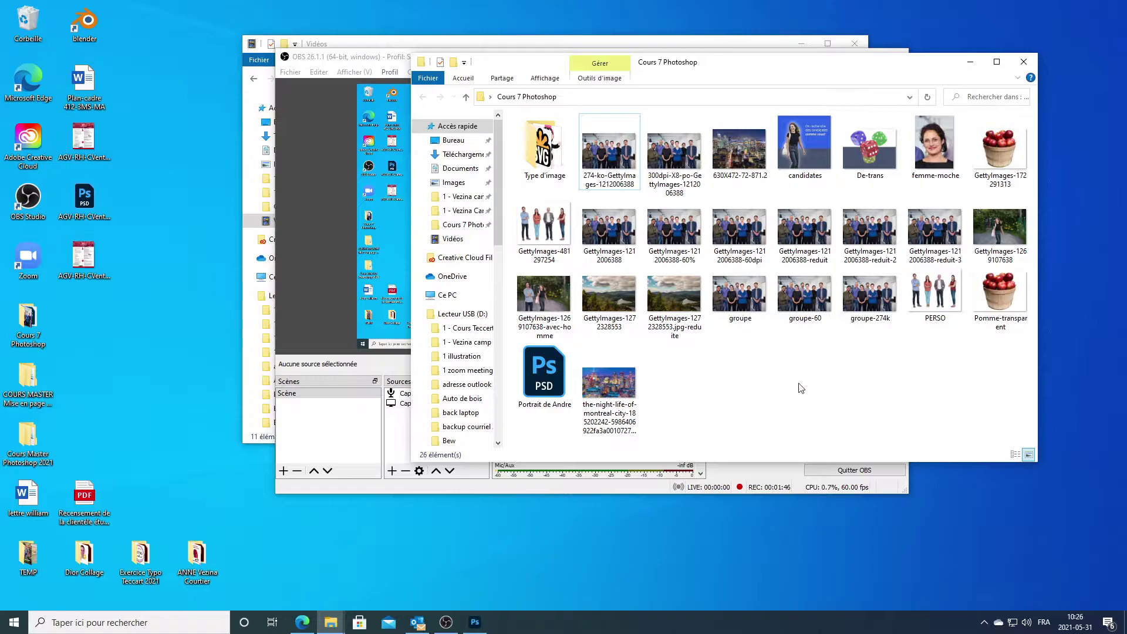
pyautogui.moveTo(545, 376); pyautogui.dragTo(711, 400)
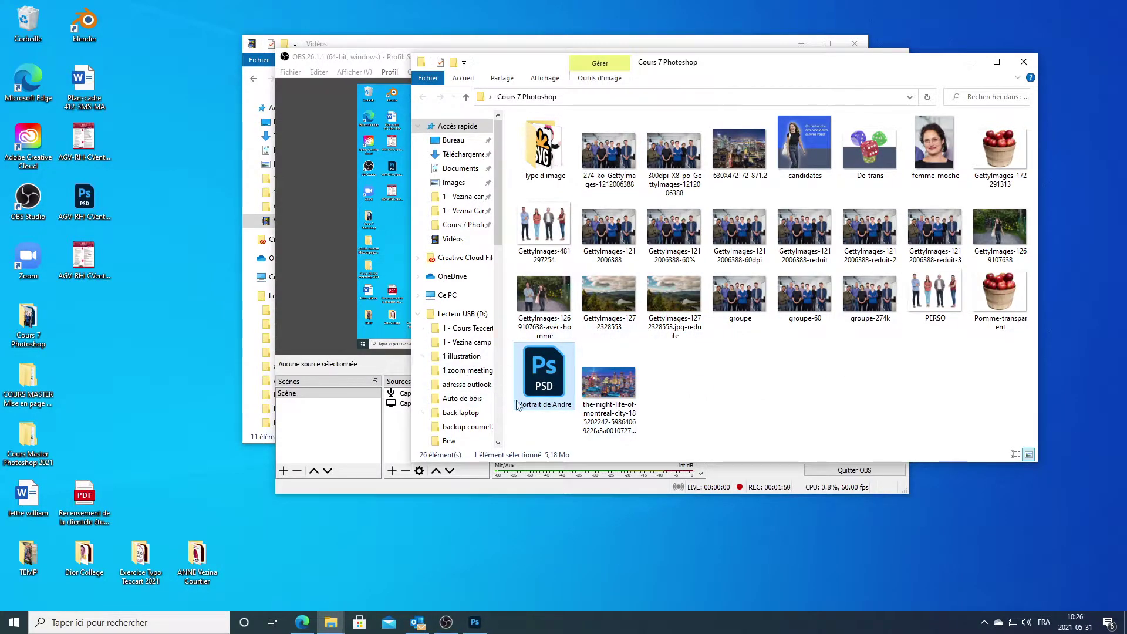
pyautogui.click(799, 409)
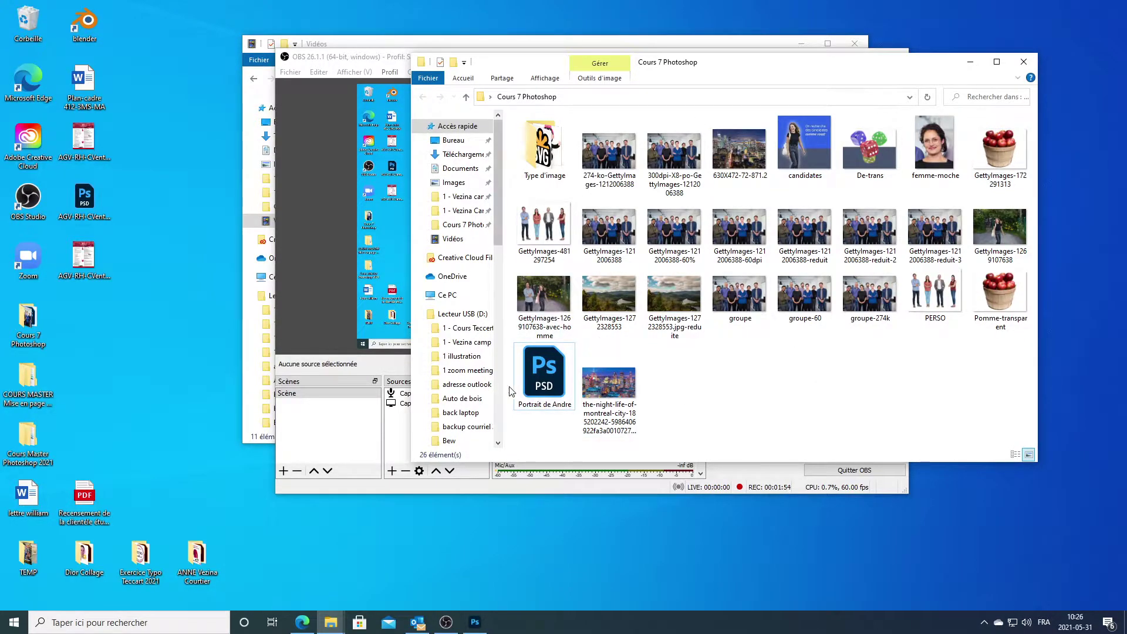
pyautogui.click(971, 62)
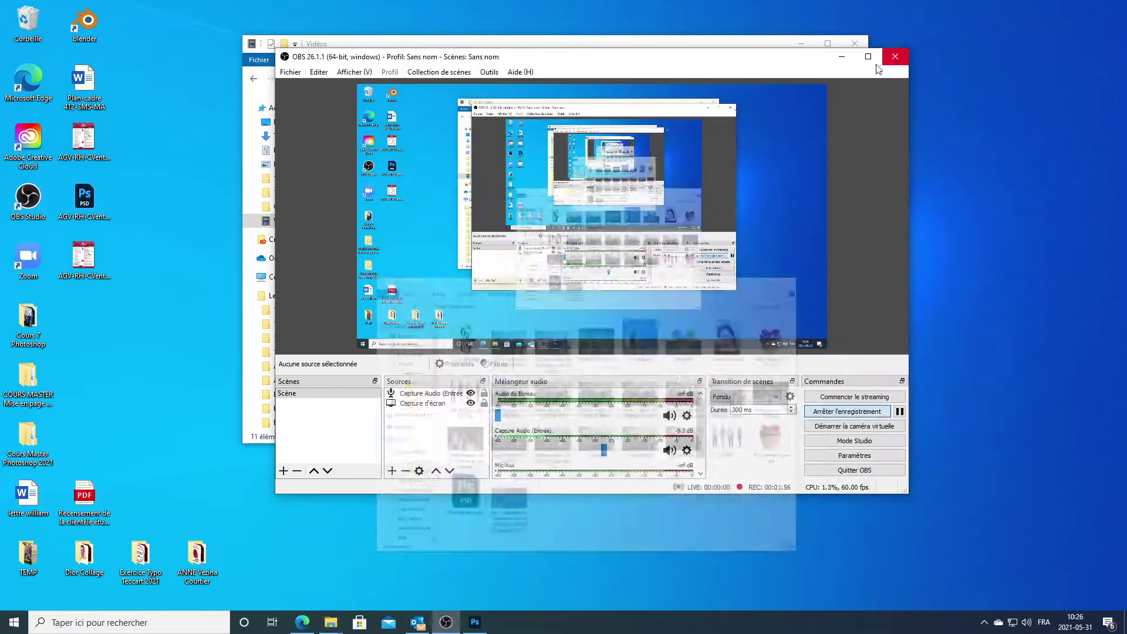
pyautogui.click(475, 622)
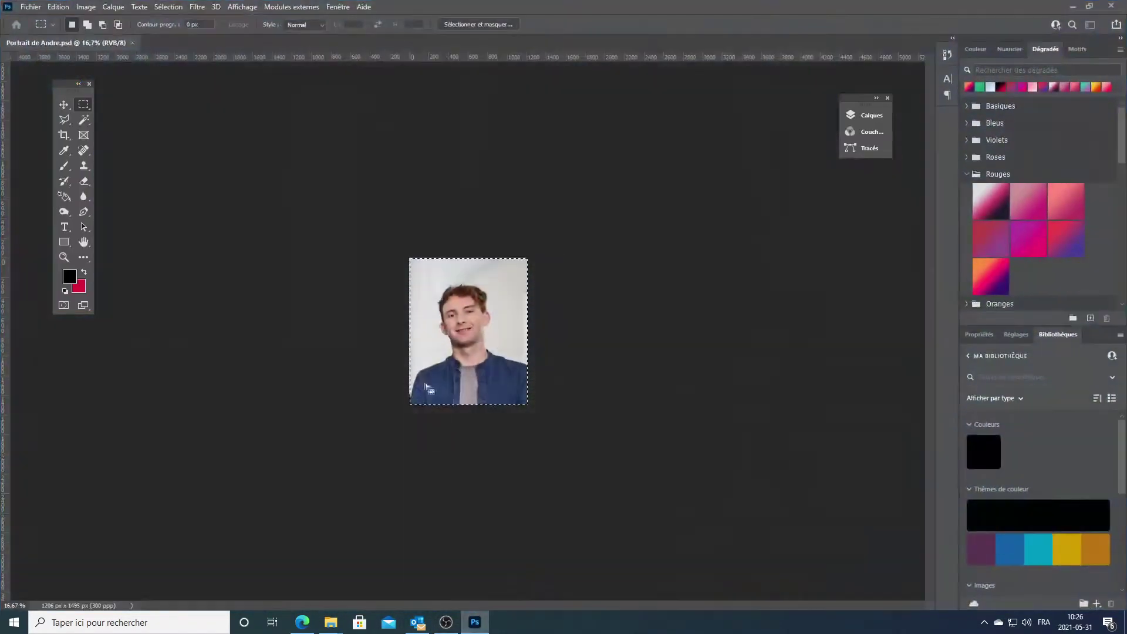
pyautogui.click(133, 43)
pyautogui.click(30, 7)
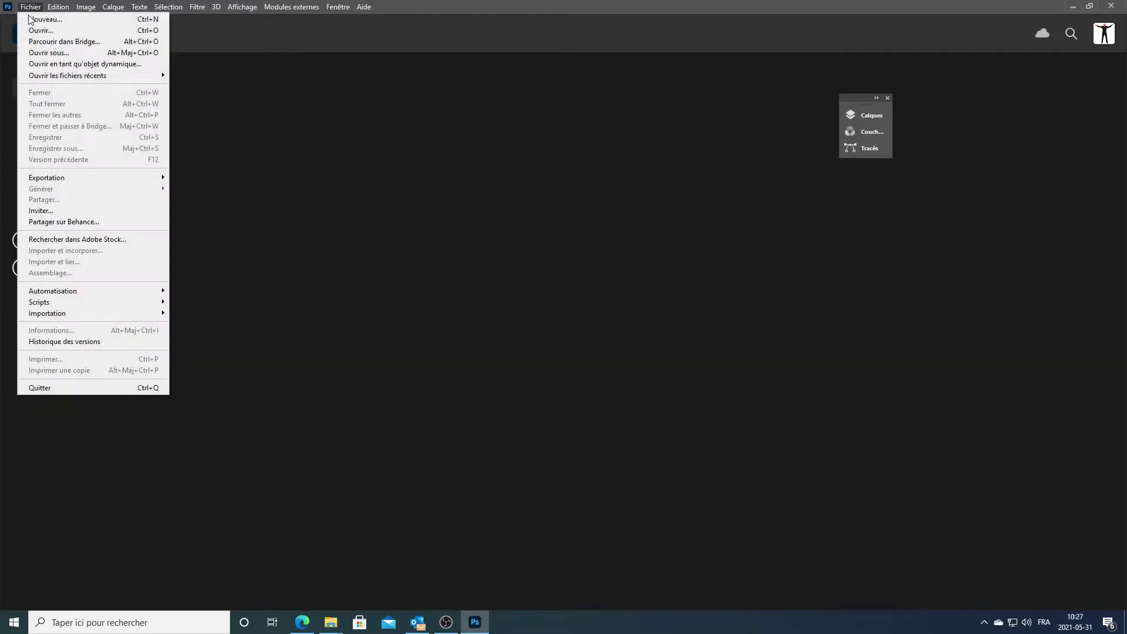
pyautogui.click(43, 31)
pyautogui.click(195, 99)
pyautogui.click(263, 189)
pyautogui.click(457, 327)
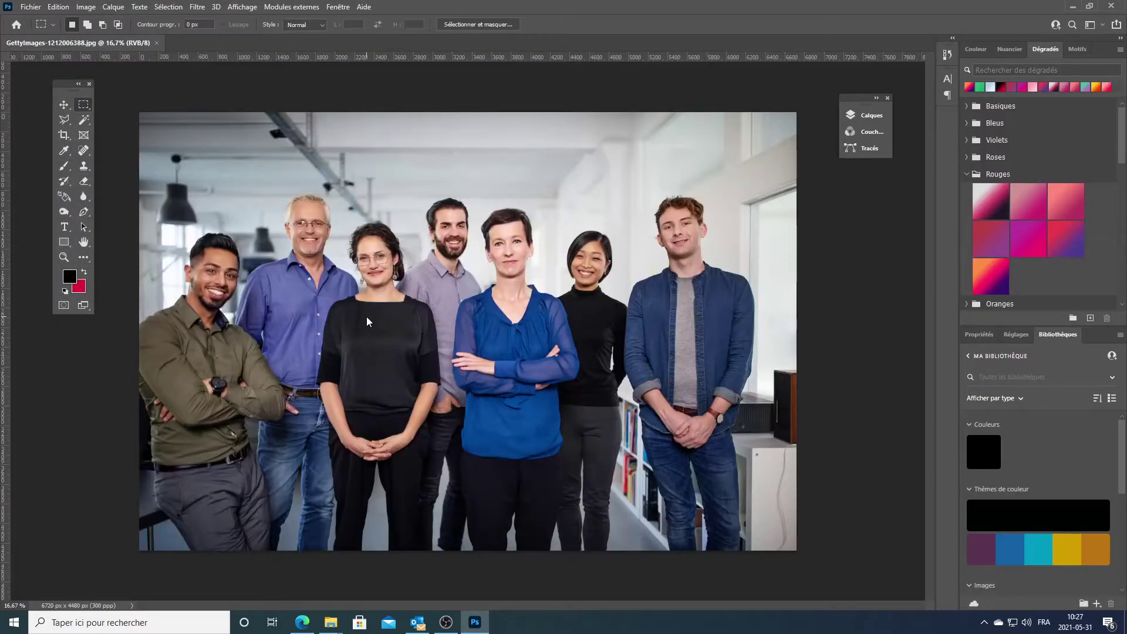
# Select the entire photo and scale it proportionally to about 64% with Free Transform, keeping its upper-left corner in place.
pyautogui.click(82, 7)
pyautogui.click(81, 7)
pyautogui.moveTo(120, 102); pyautogui.dragTo(833, 605)
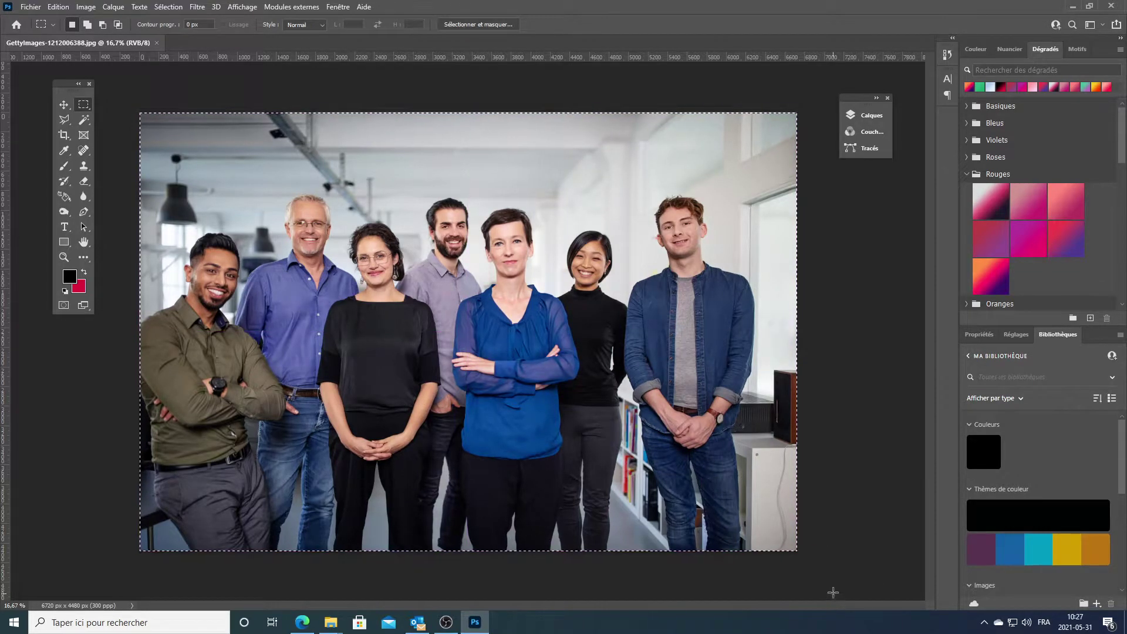
pyautogui.click(49, 7)
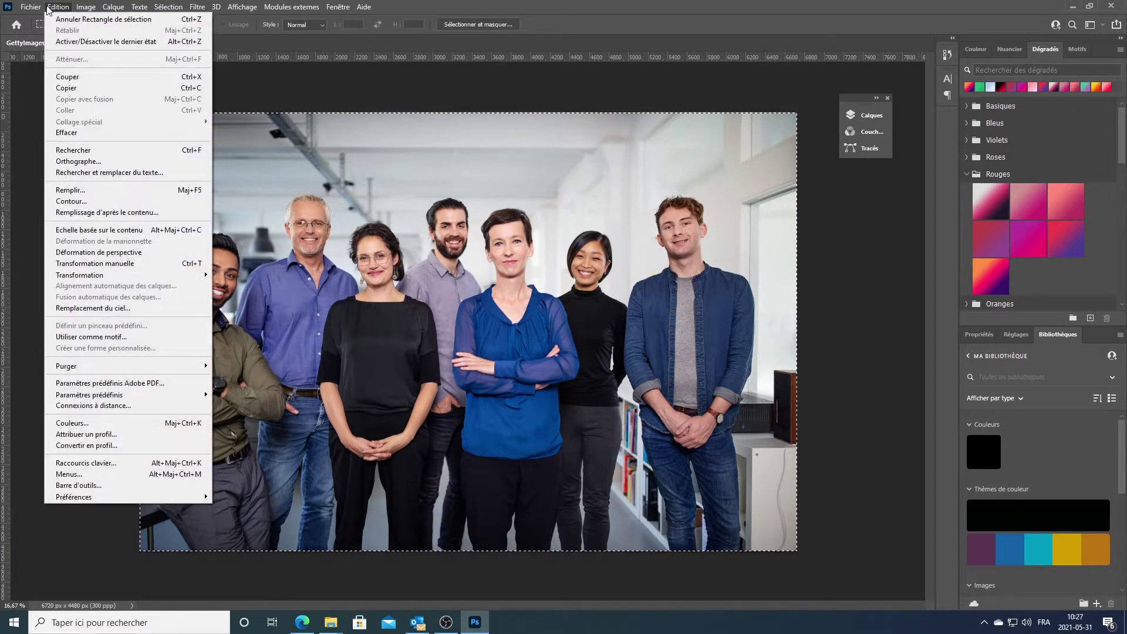
pyautogui.click(133, 264)
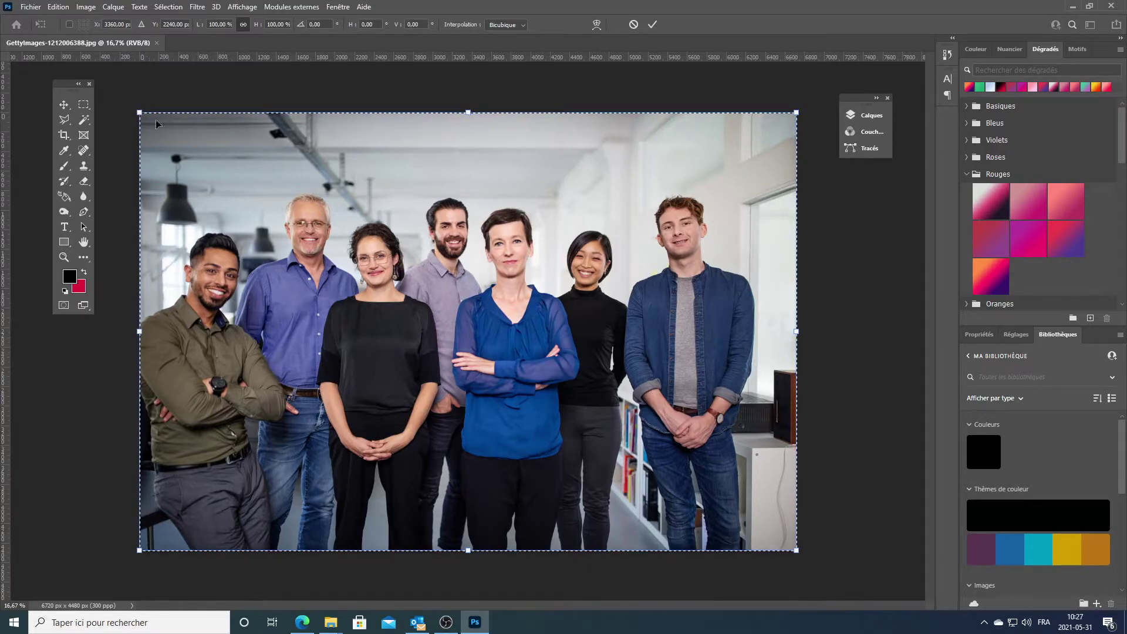
pyautogui.moveTo(469, 550); pyautogui.dragTo(531, 545)
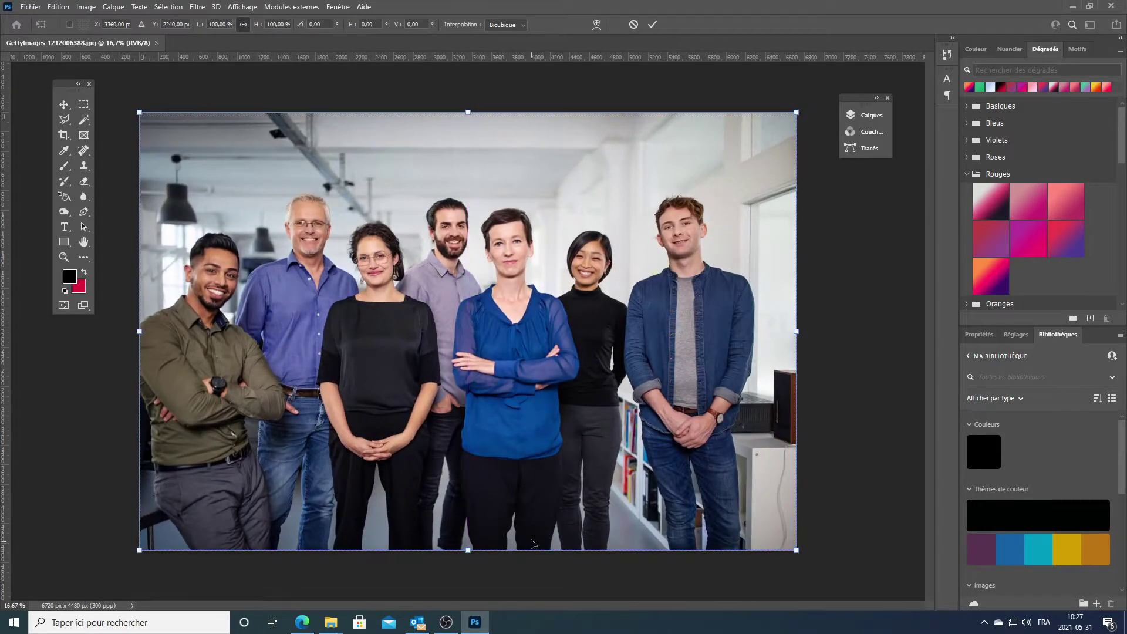
pyautogui.moveTo(797, 550); pyautogui.dragTo(470, 331)
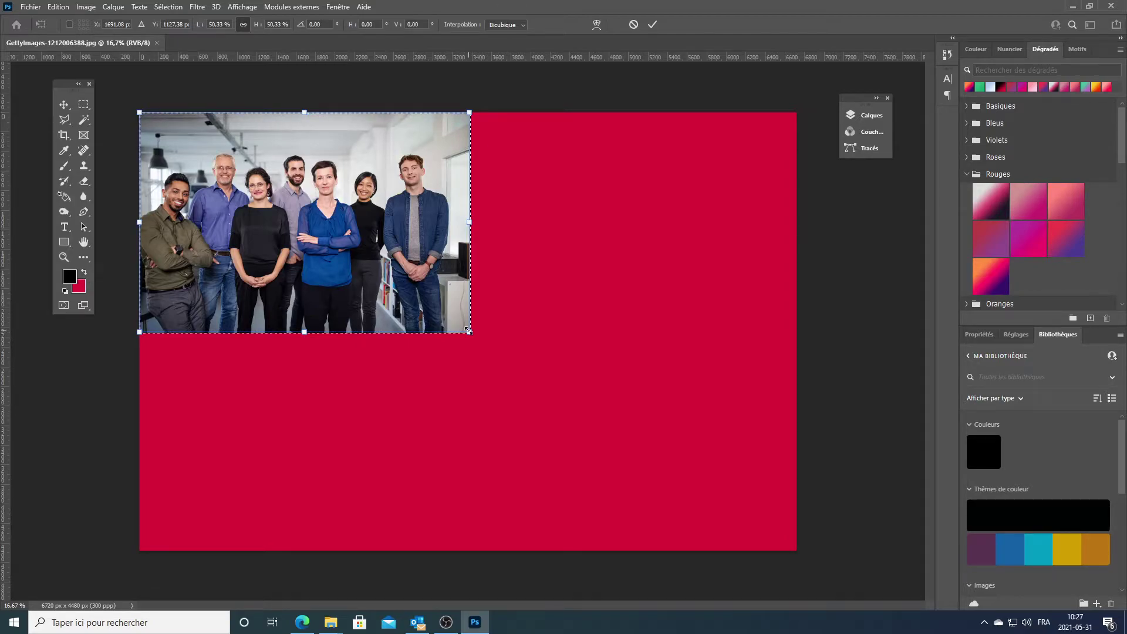
pyautogui.moveTo(469, 332); pyautogui.dragTo(559, 392)
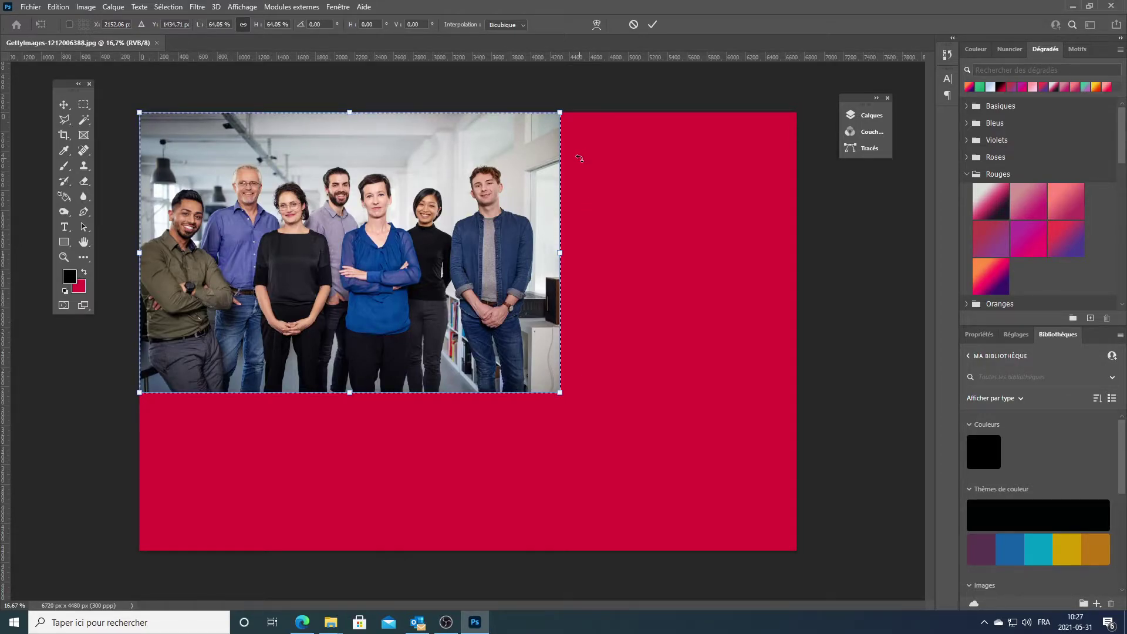
pyautogui.press('Return')
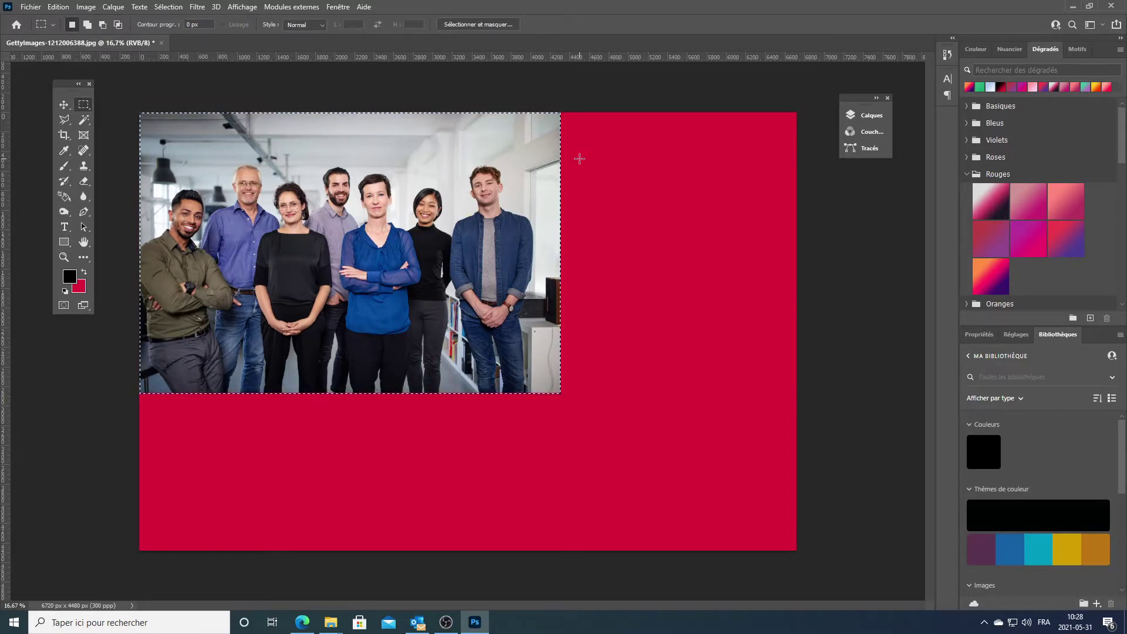
# Crop the image to the selection around the scaled-down photo, removing the red background area.
pyautogui.click(83, 120)
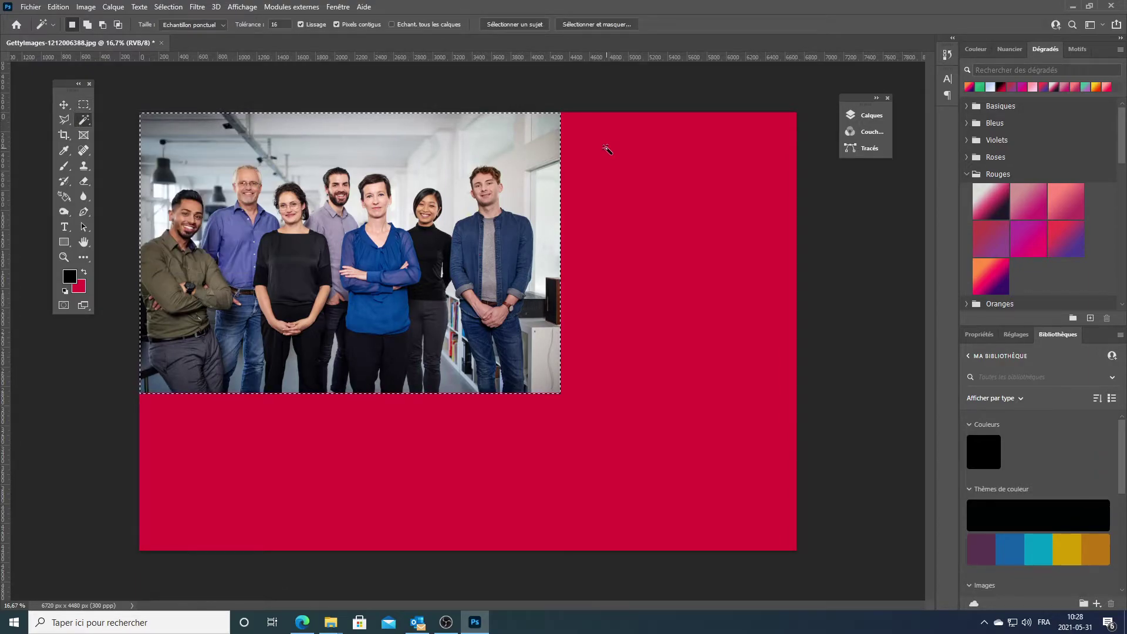
pyautogui.click(87, 7)
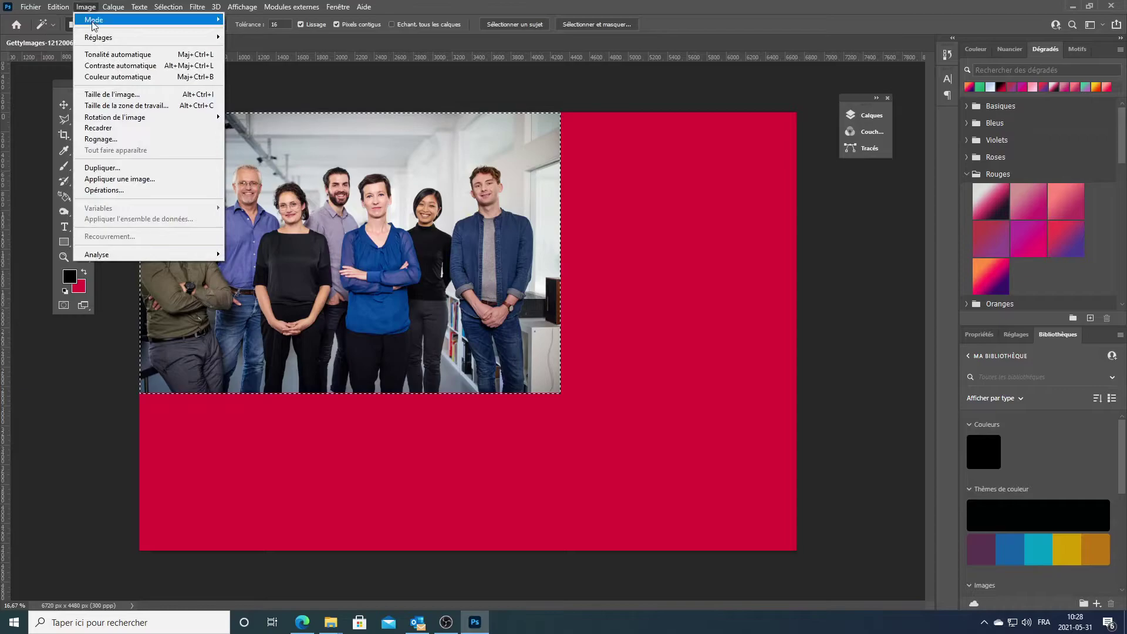
pyautogui.click(146, 129)
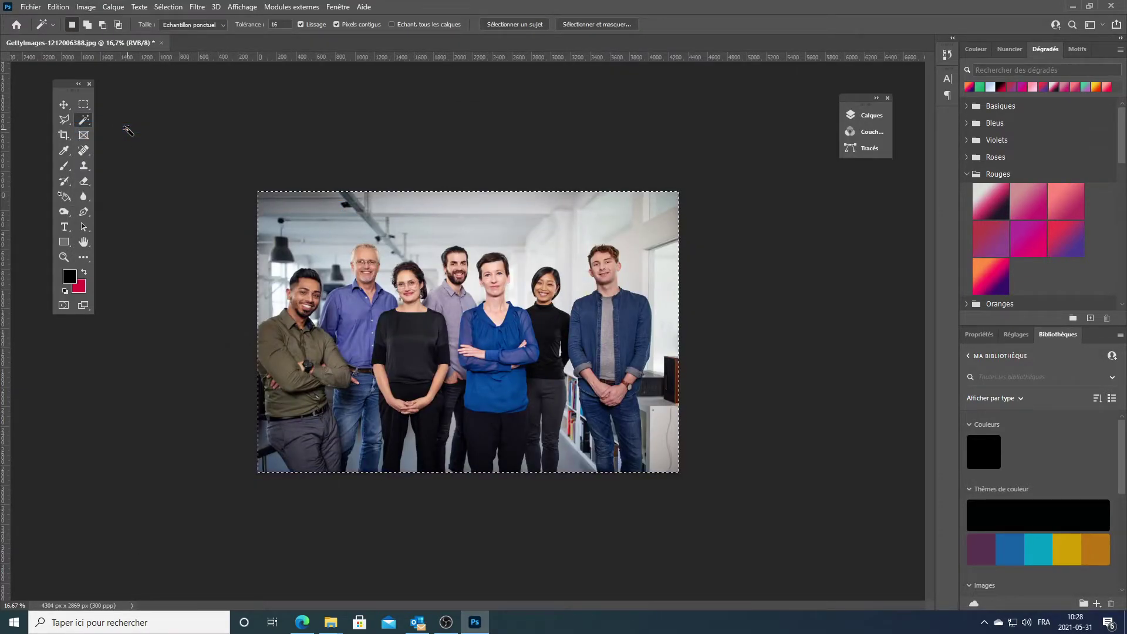
# Check the cropped image's dimensions and resolution in Image Size and leave the dialog without changes.
pyautogui.click(86, 7)
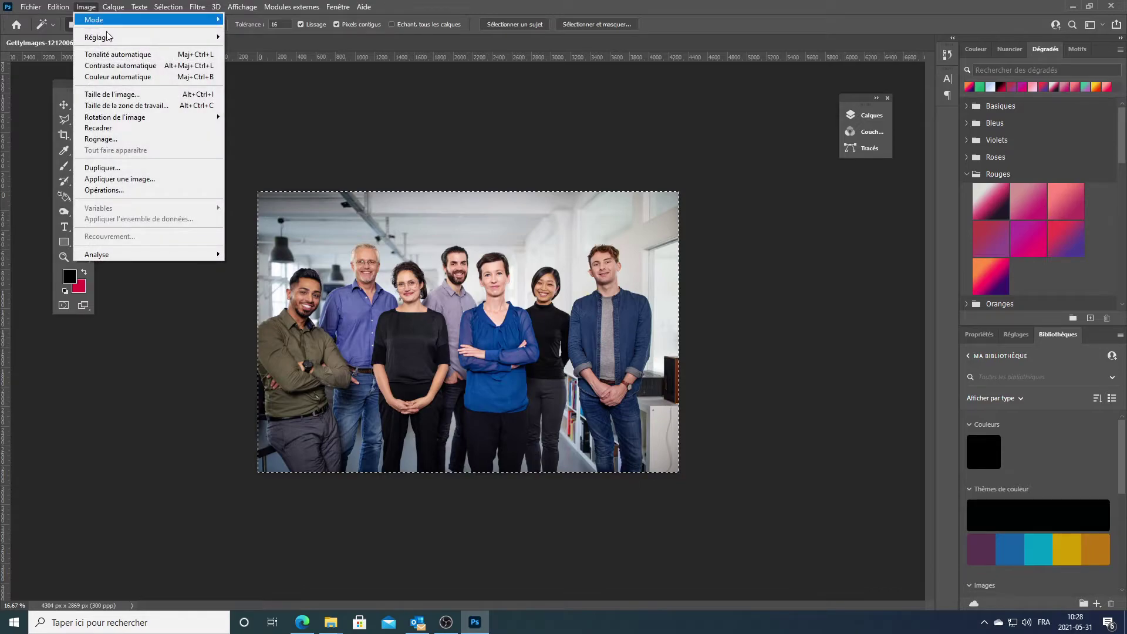
pyautogui.click(135, 94)
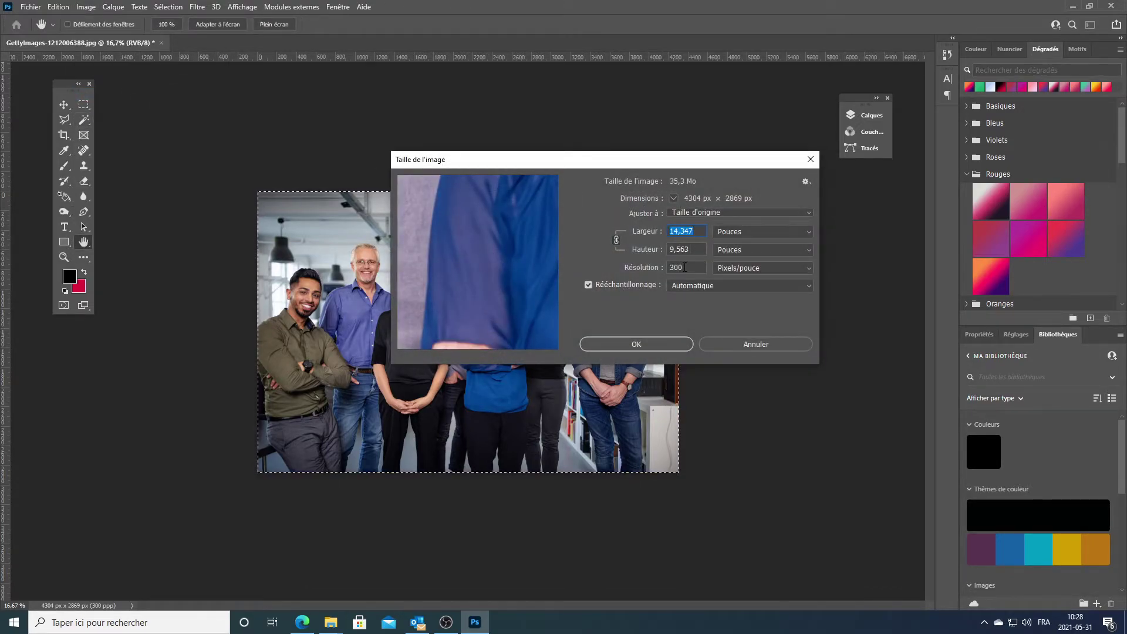
pyautogui.click(732, 344)
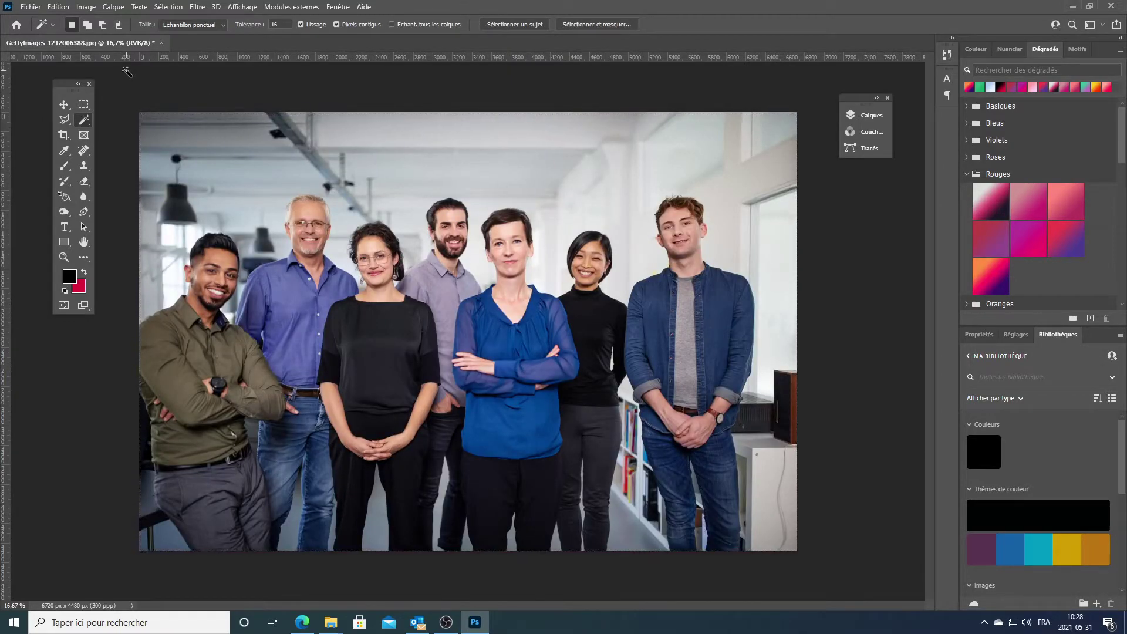
pyautogui.click(80, 7)
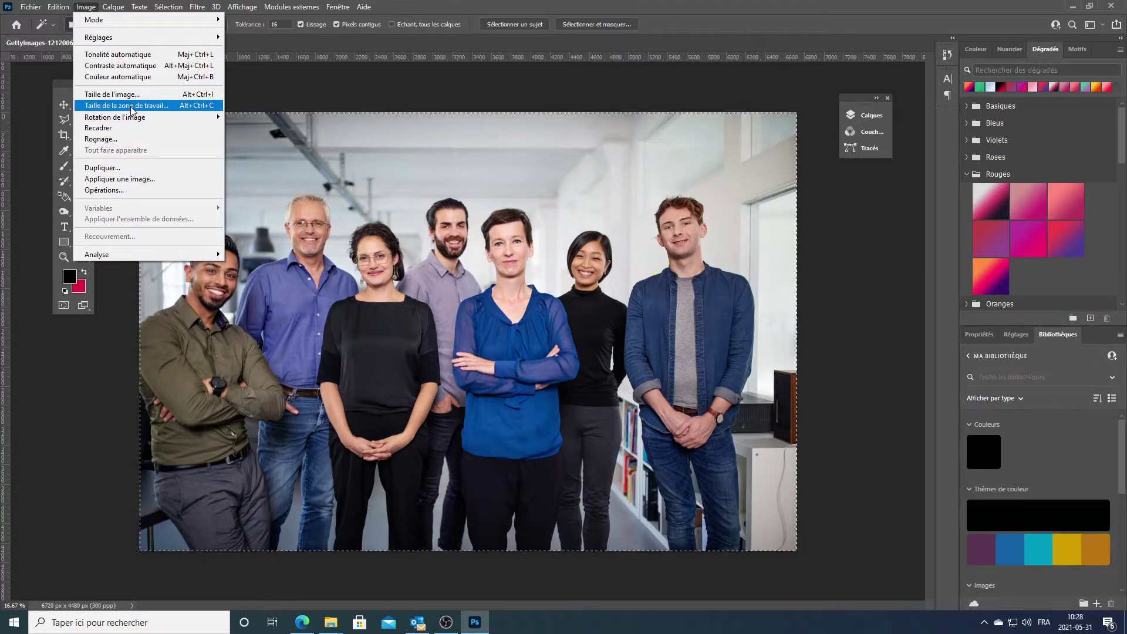
pyautogui.click(302, 97)
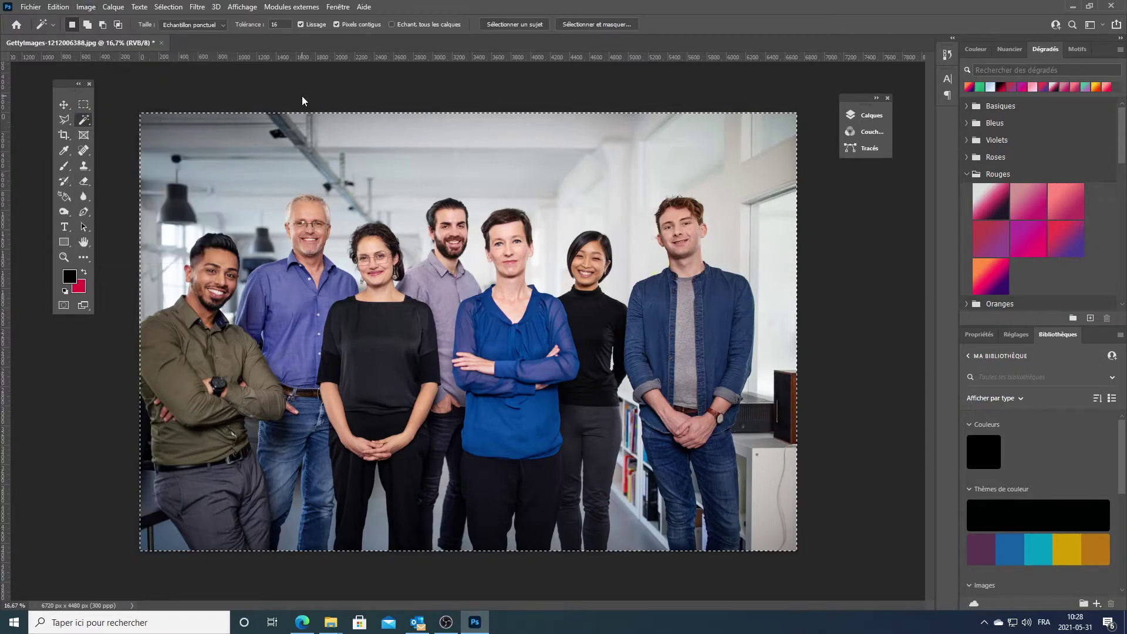
pyautogui.click(80, 290)
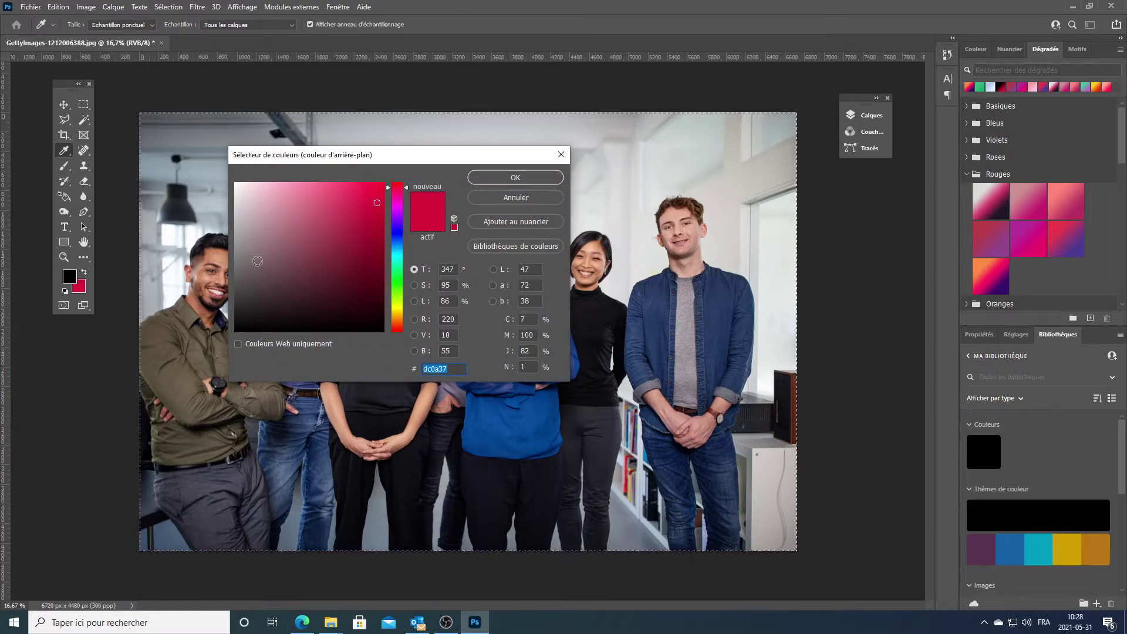
pyautogui.click(502, 198)
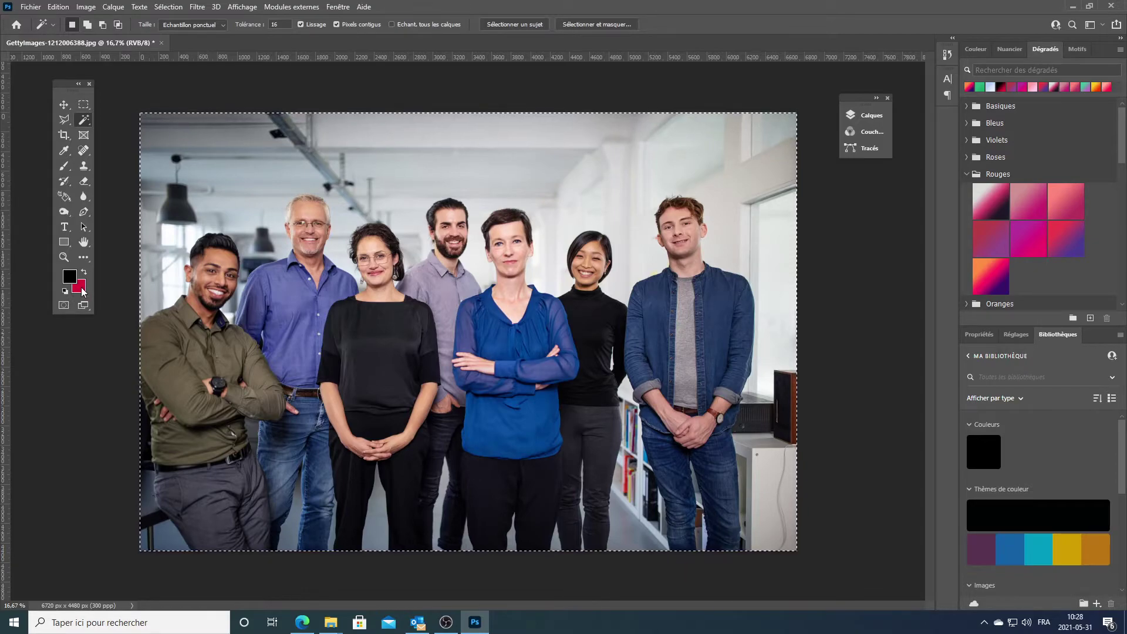
# Set the background colour to pure white (ffffff).
pyautogui.click(82, 292)
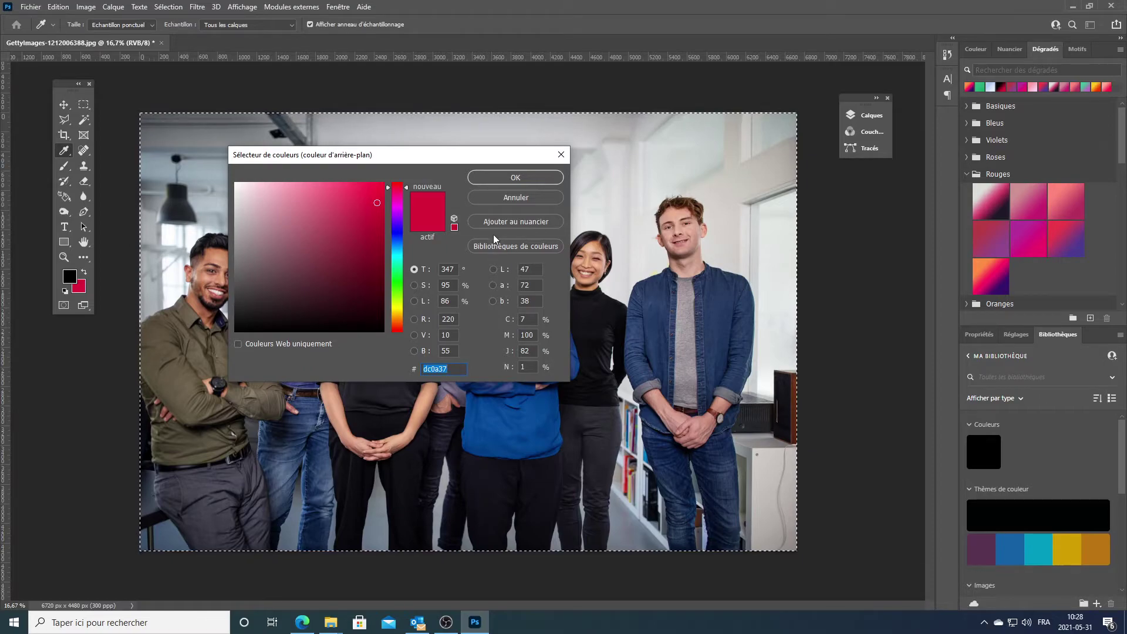
pyautogui.click(348, 212)
pyautogui.moveTo(348, 212); pyautogui.dragTo(233, 182)
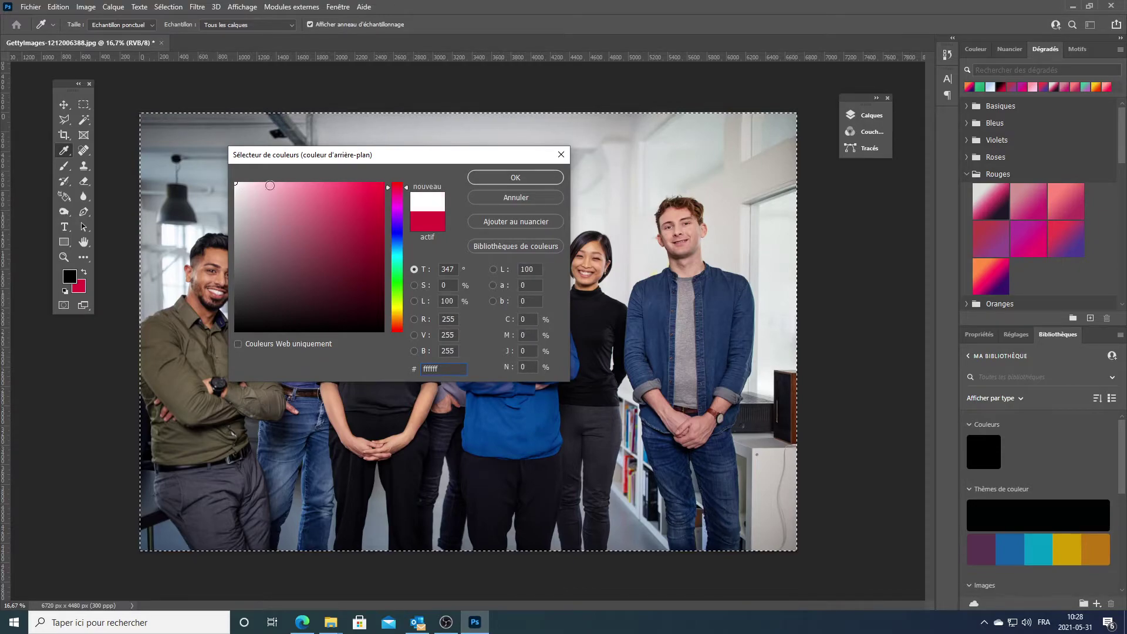
pyautogui.click(504, 177)
pyautogui.press('w')
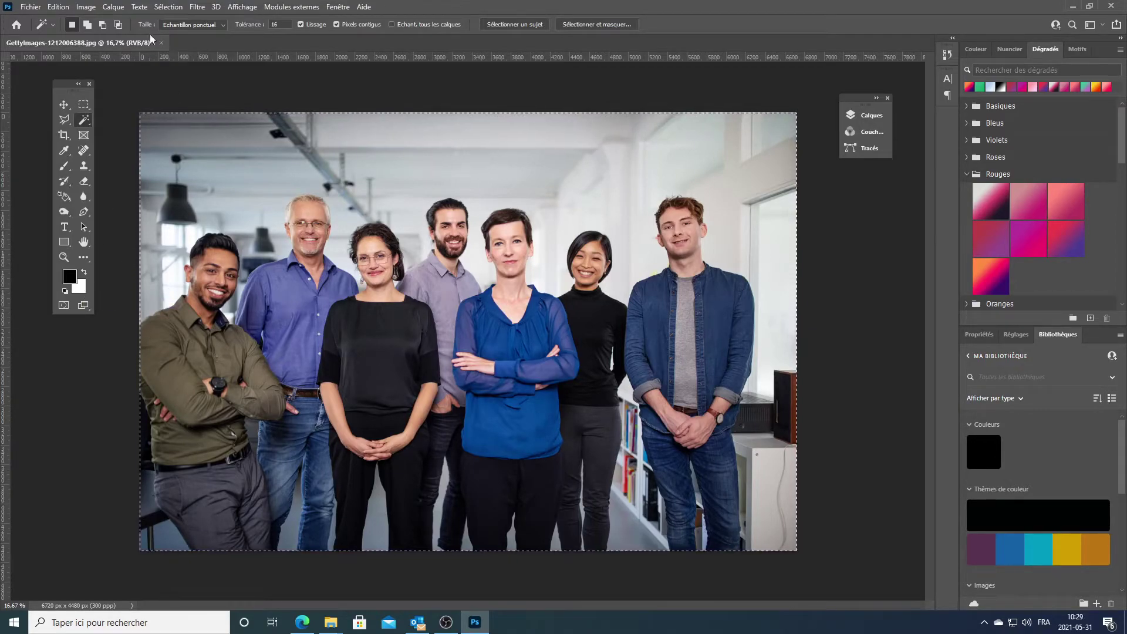
# Try extending the canvas by a relative 100 px in width and height around the centred photo, and undo it.
pyautogui.click(87, 7)
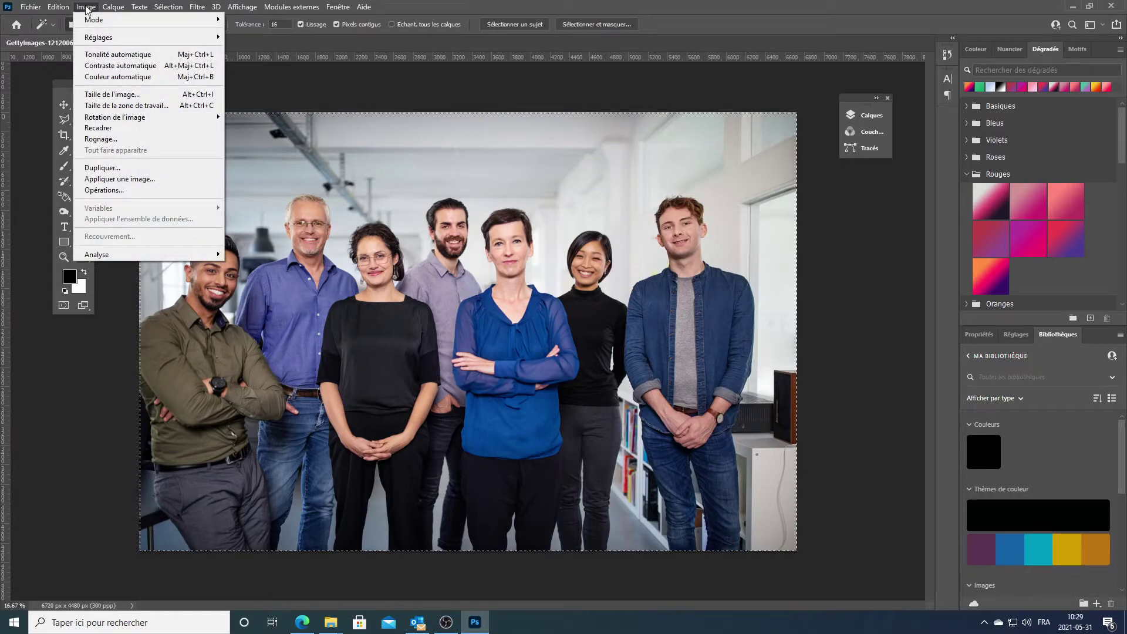
pyautogui.click(107, 107)
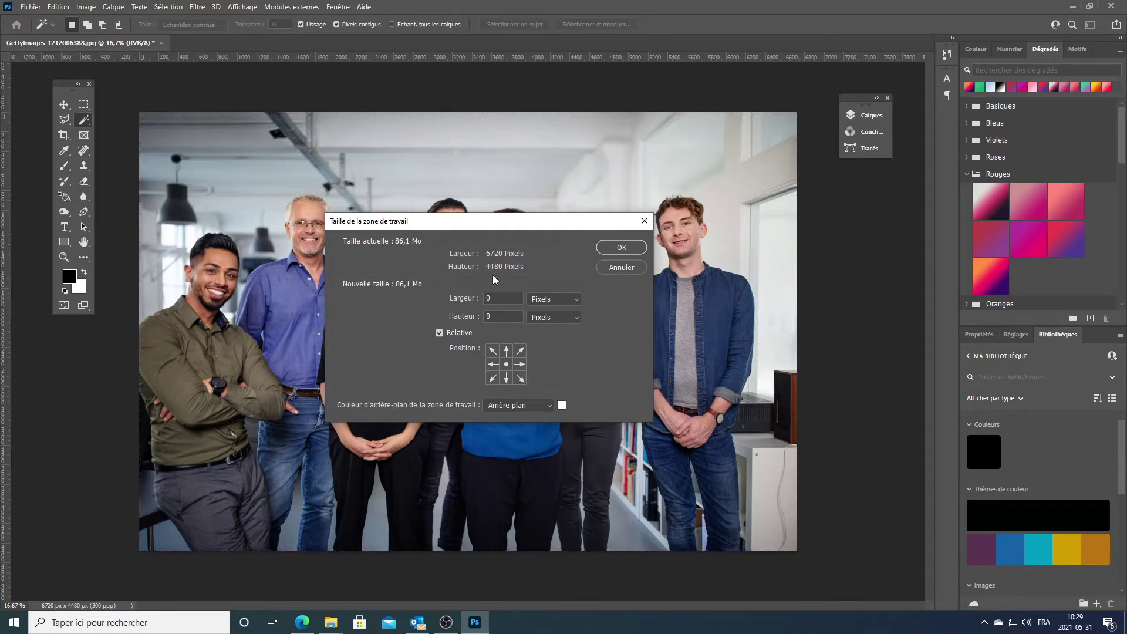
pyautogui.moveTo(497, 300); pyautogui.dragTo(430, 300)
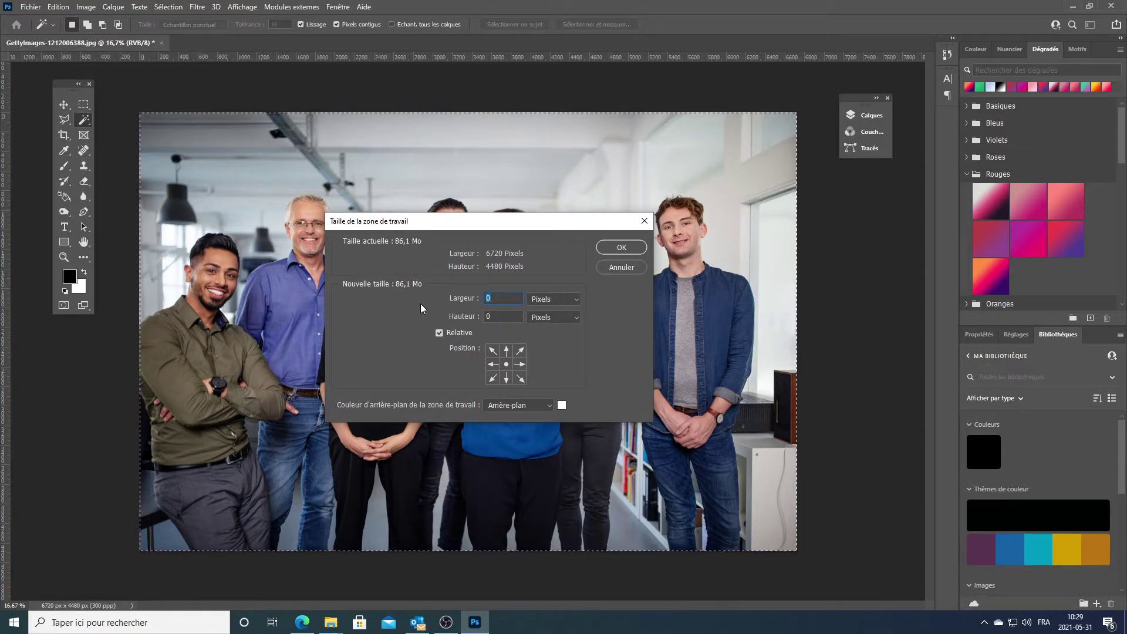
pyautogui.write('100')
pyautogui.press('Tab')
pyautogui.write('100')
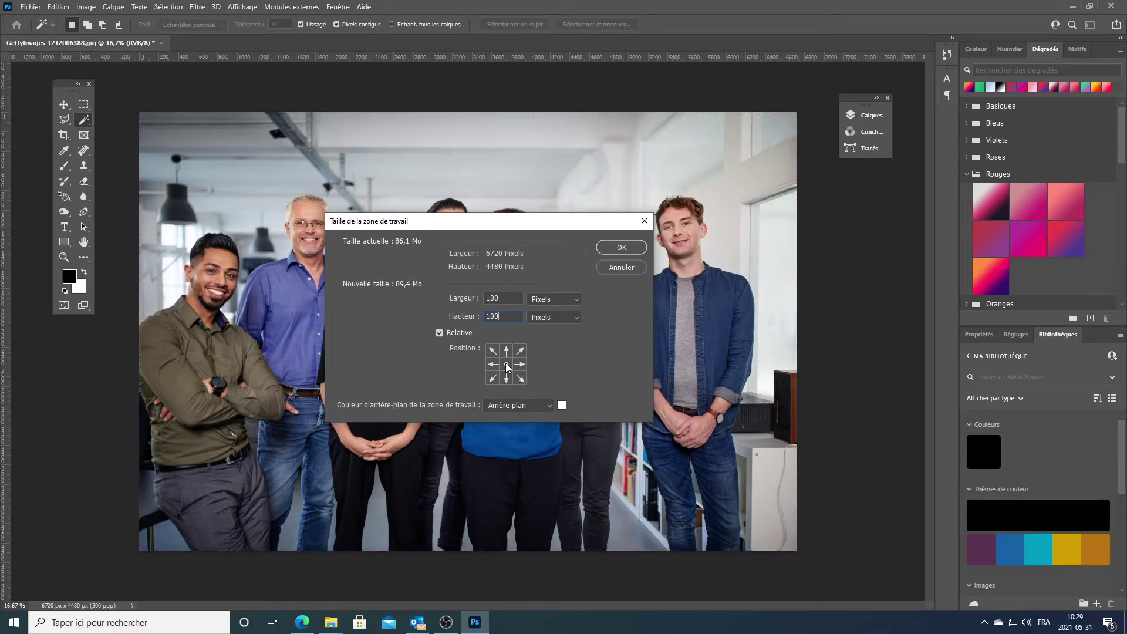
pyautogui.click(492, 351)
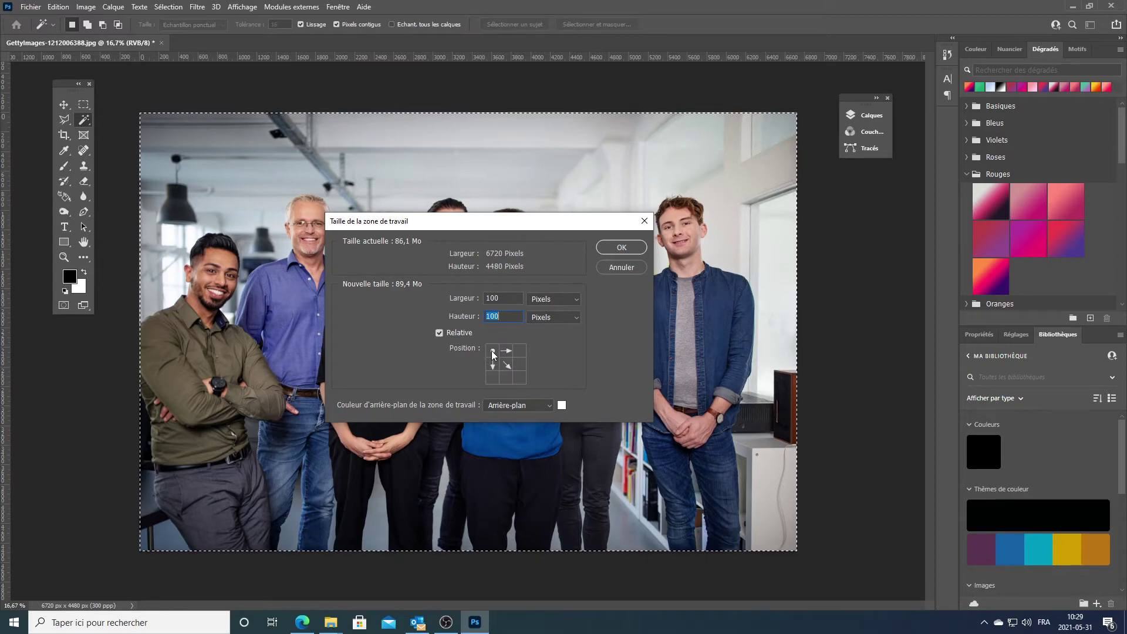
pyautogui.click(520, 378)
pyautogui.click(611, 247)
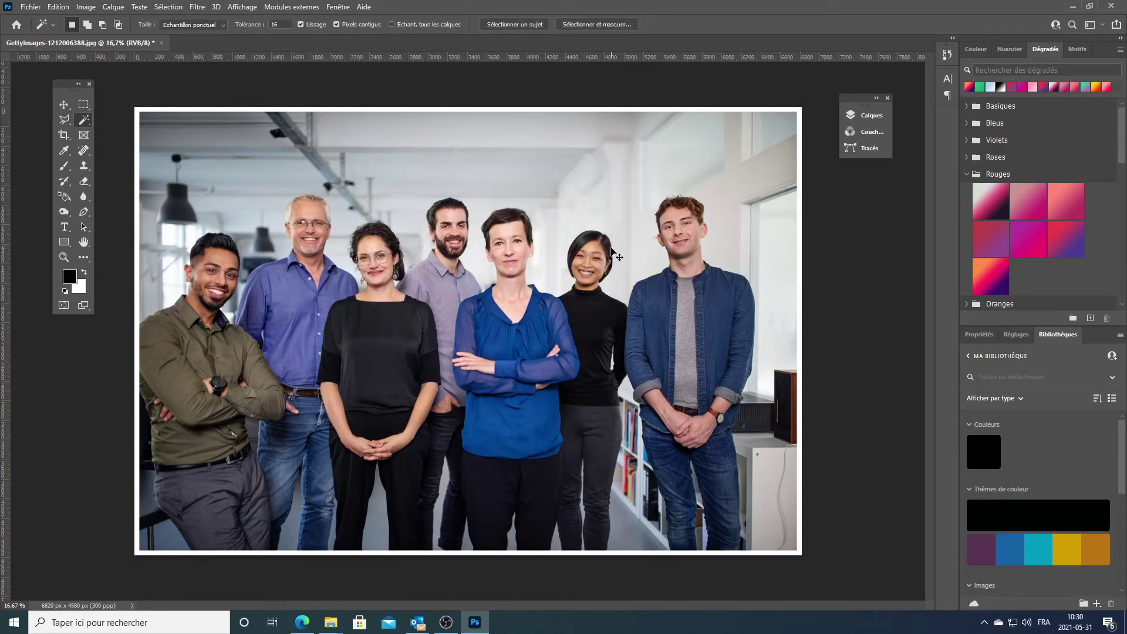
pyautogui.hotkey('ctrl', 'z')
# Try extending the canvas by a relative 200 px in width and height with the photo anchored upper-left, and undo it.
pyautogui.click(91, 8)
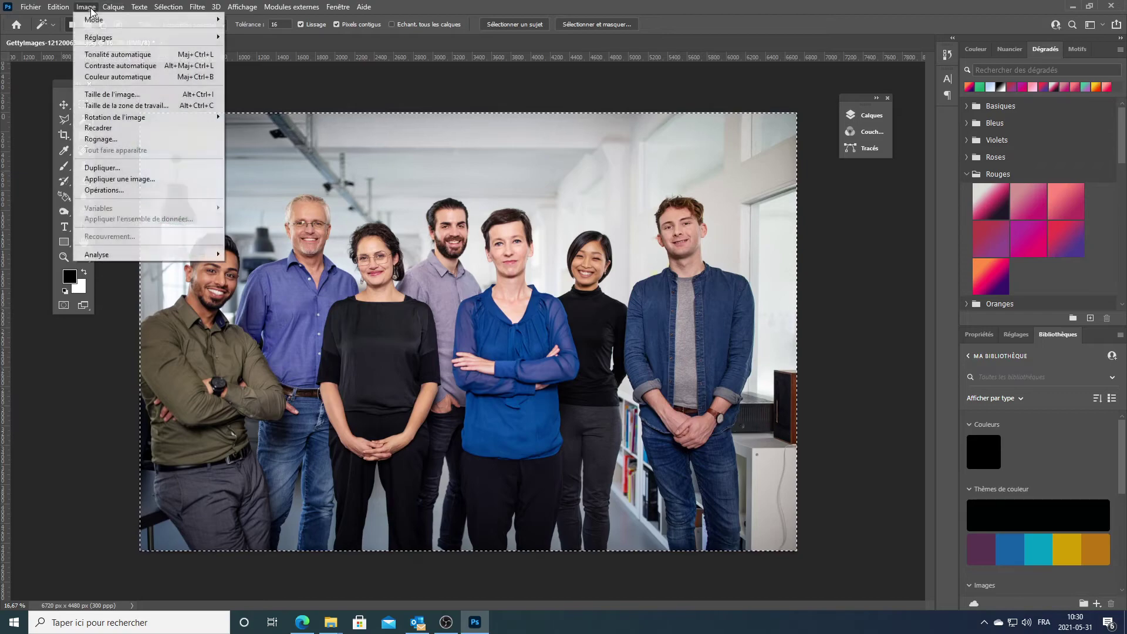
pyautogui.click(129, 106)
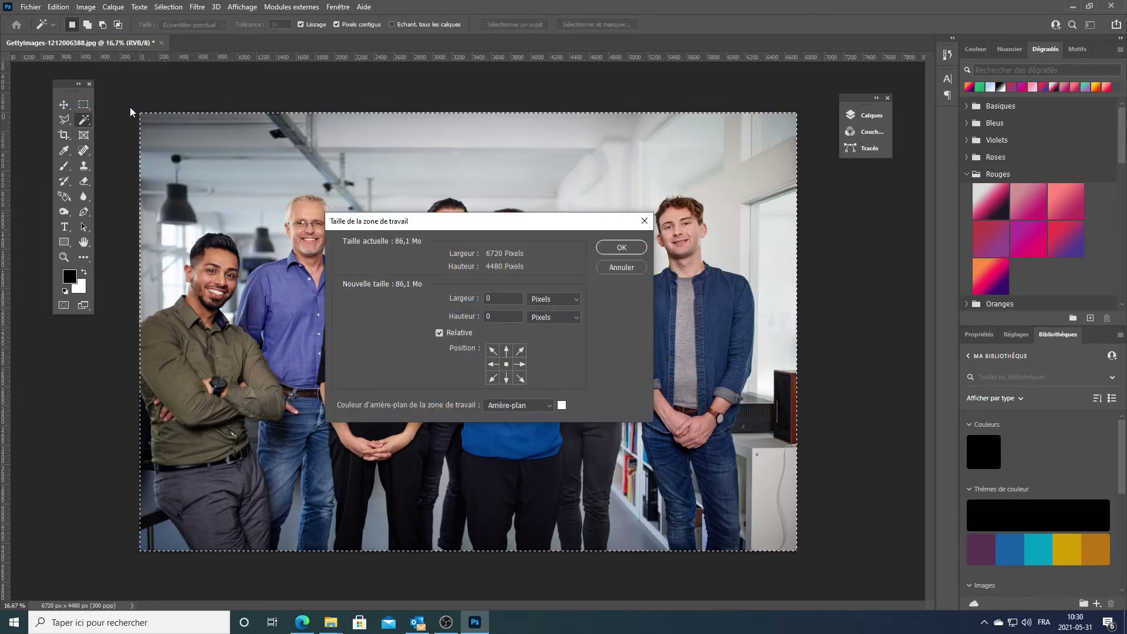
pyautogui.click(499, 299)
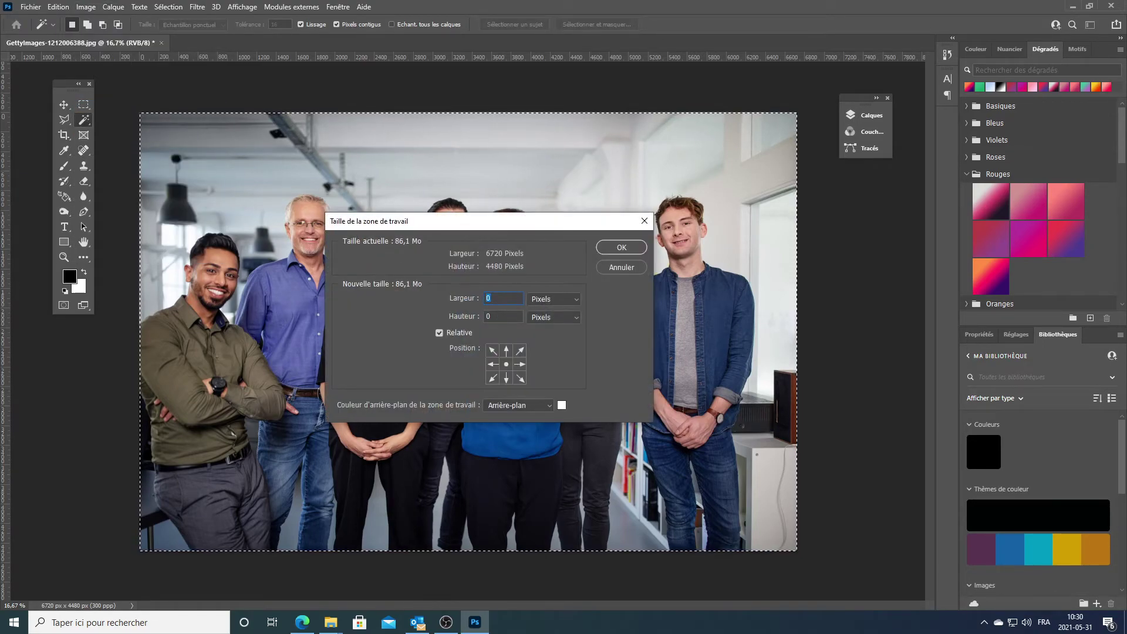
pyautogui.write('200')
pyautogui.press('Tab')
pyautogui.press('Tab')
pyautogui.write('200')
pyautogui.click(613, 247)
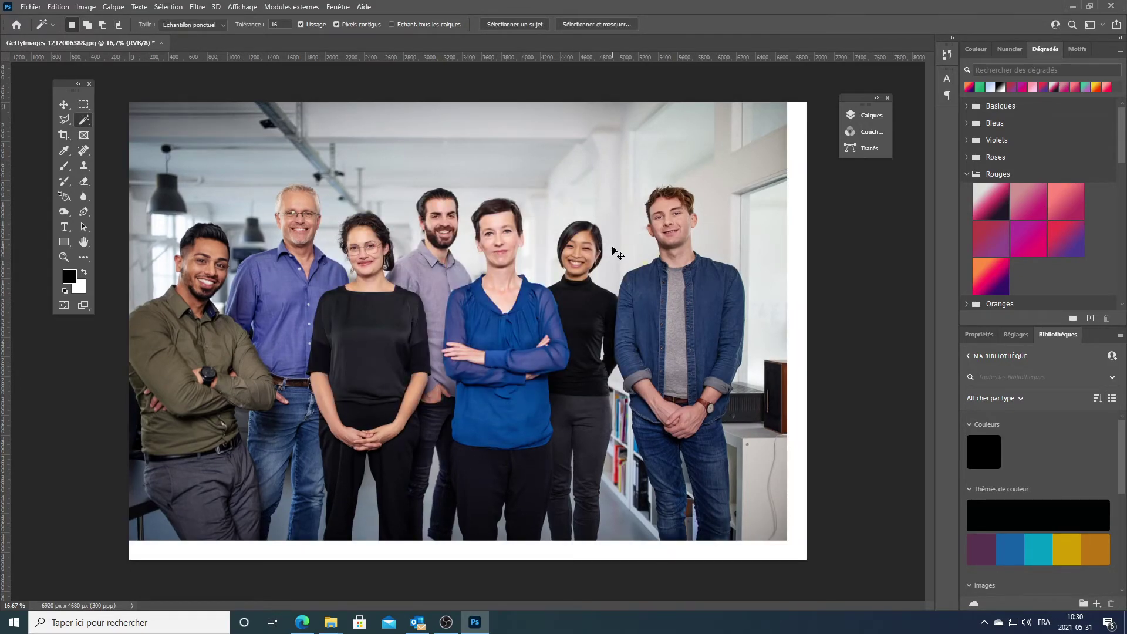
pyautogui.hotkey('ctrl', 'z')
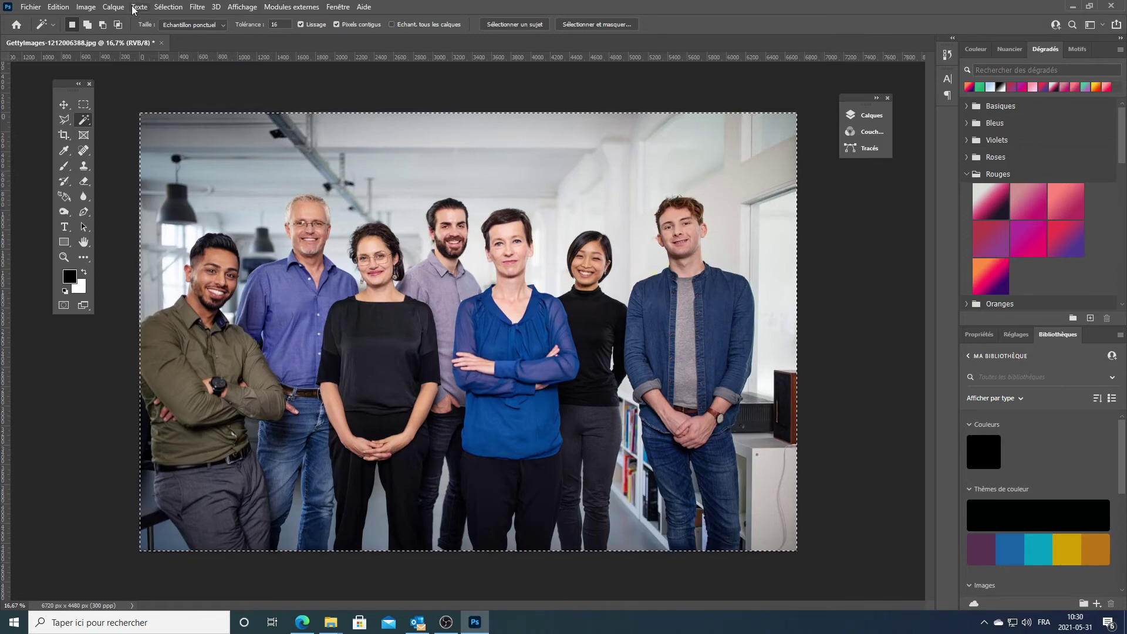
# Extend the canvas by a relative 200 px in width and height with the photo centred, using the background colour.
pyautogui.click(87, 7)
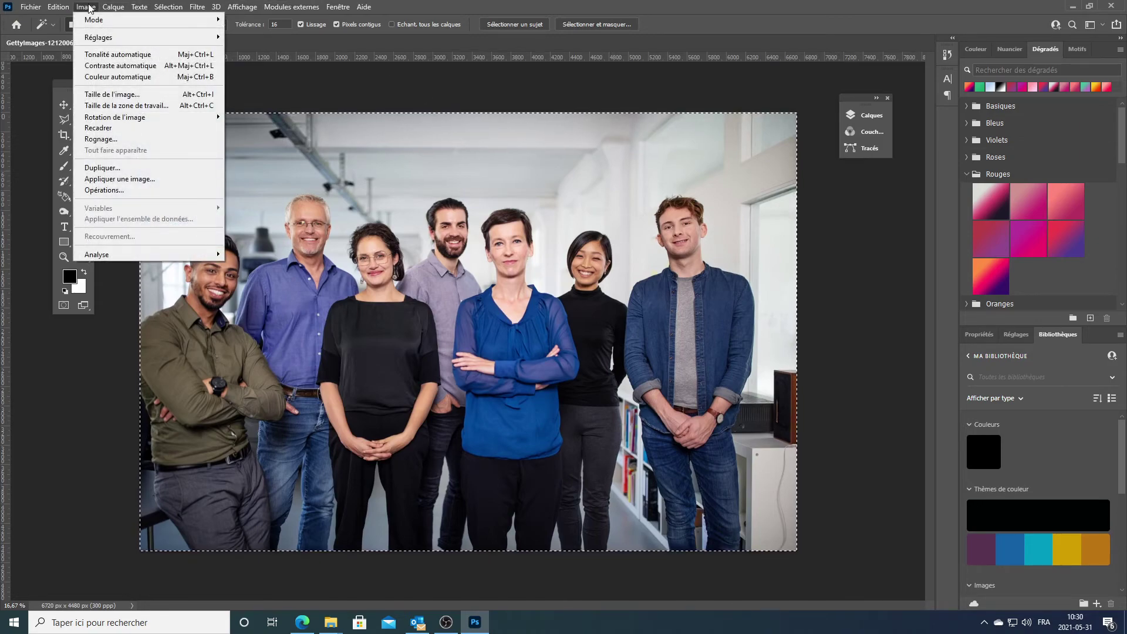
pyautogui.click(135, 107)
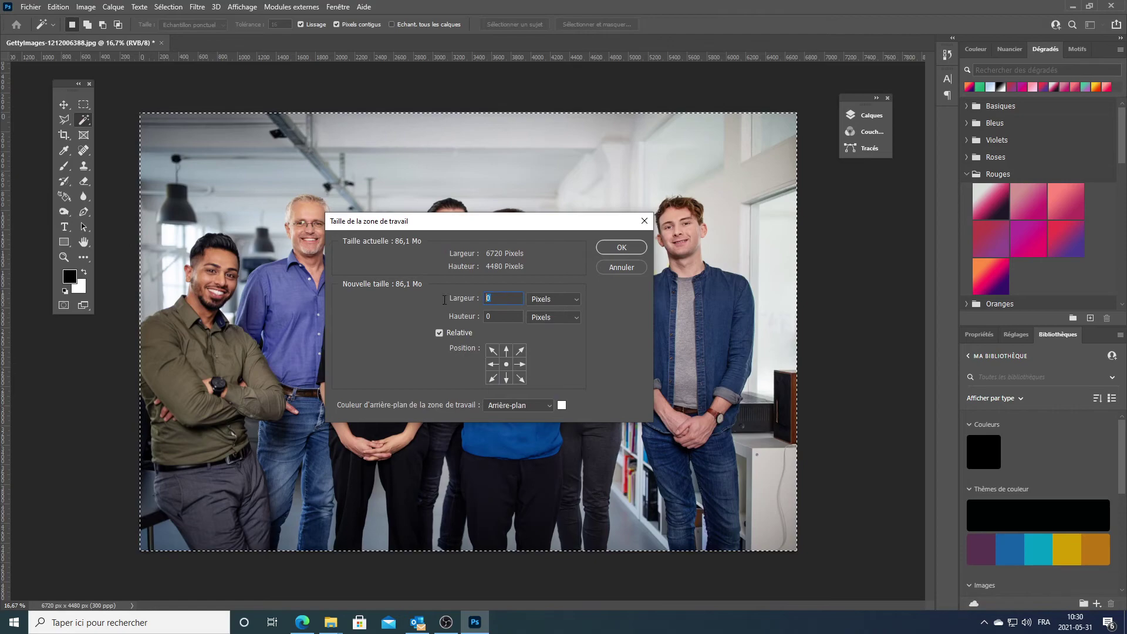
pyautogui.write('200')
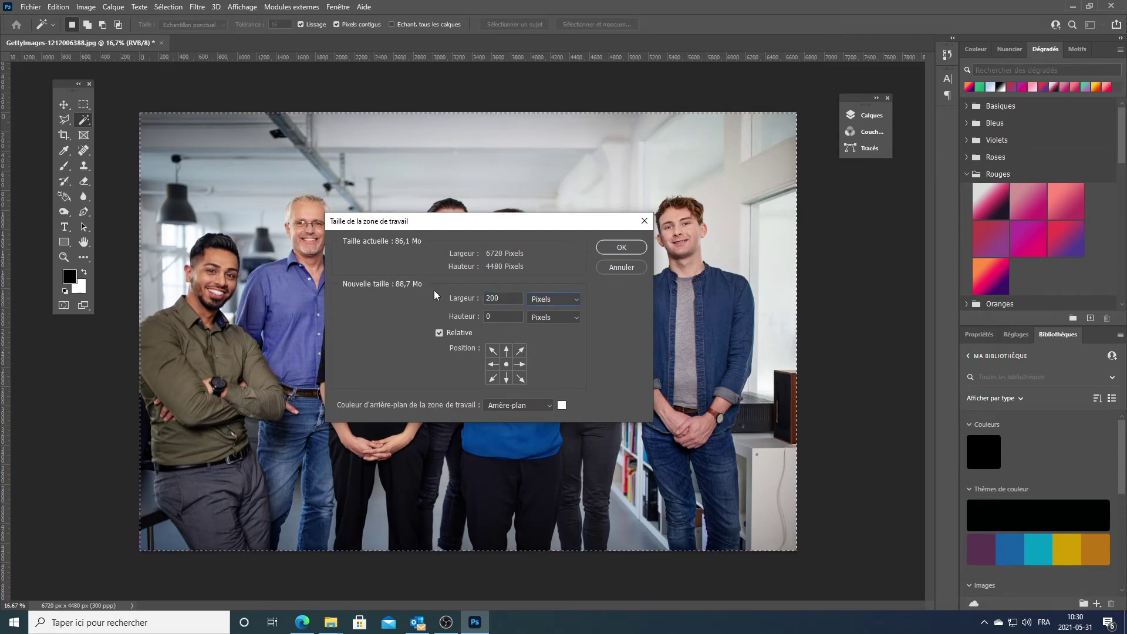
pyautogui.press('Tab')
pyautogui.write('200')
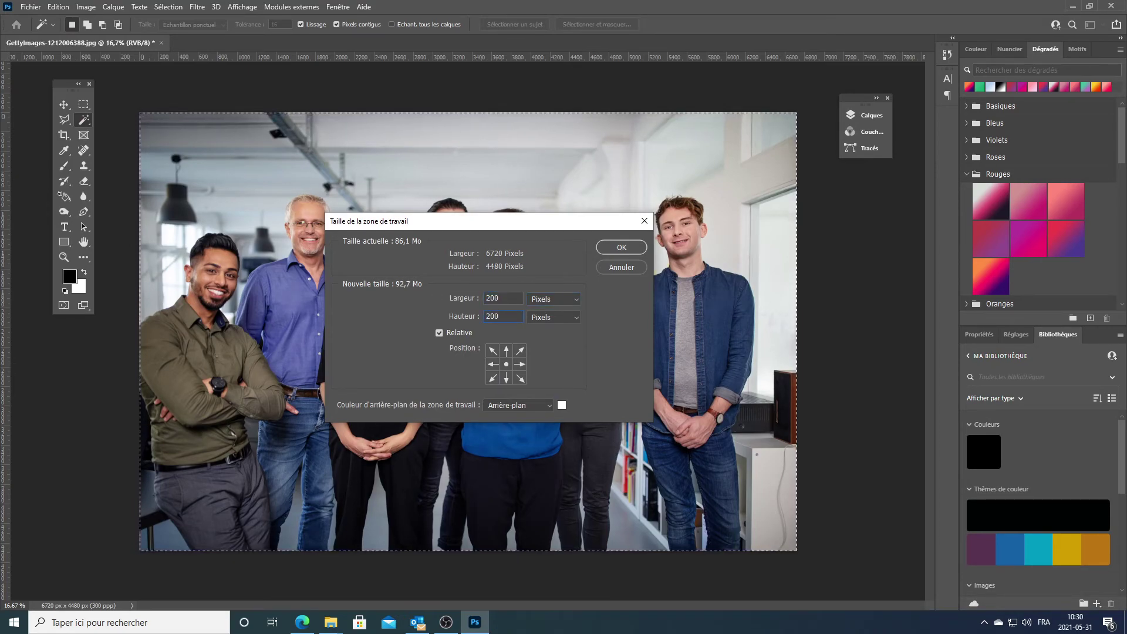
pyautogui.click(506, 362)
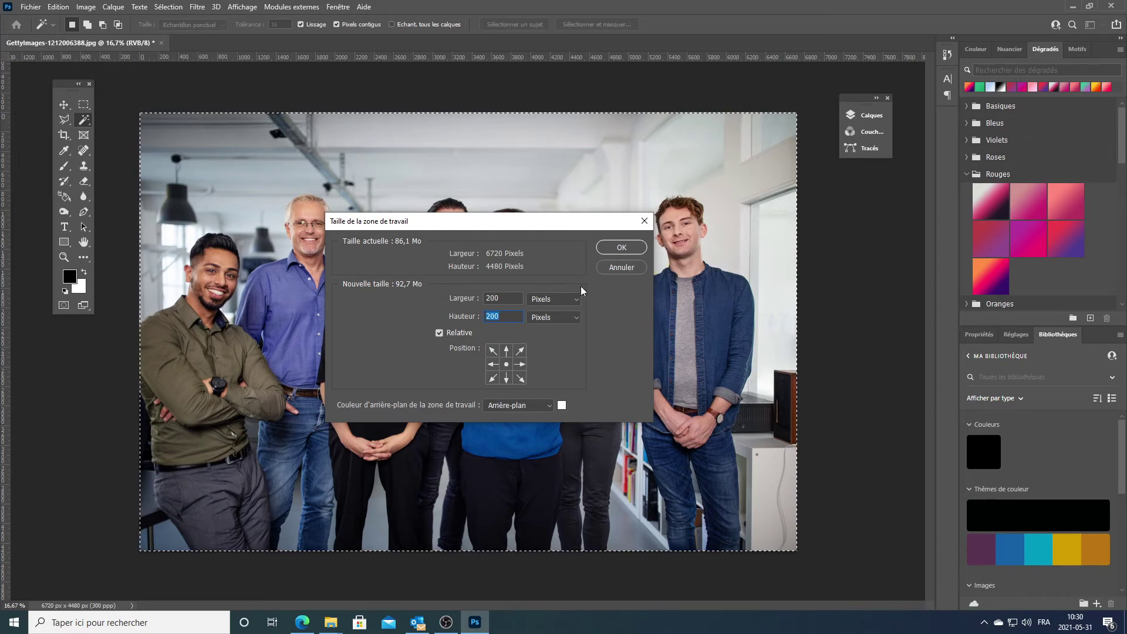
pyautogui.click(619, 247)
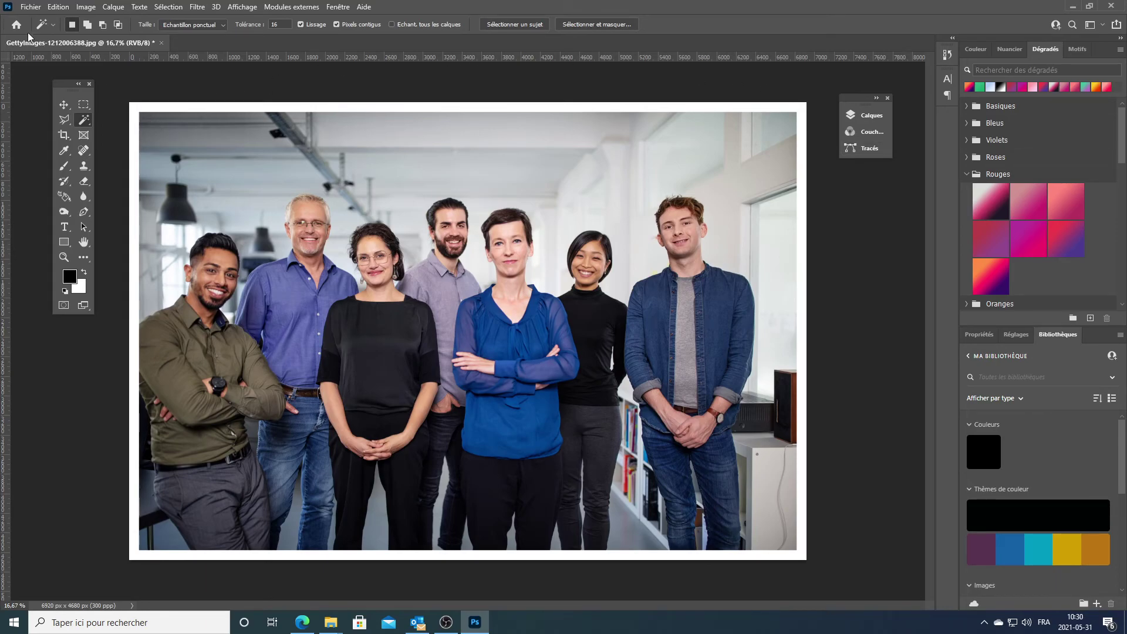
# Open the legacy Save for Web export for the white-bordered photo, and minimize Photoshop to return to OBS Studio.
pyautogui.click(31, 7)
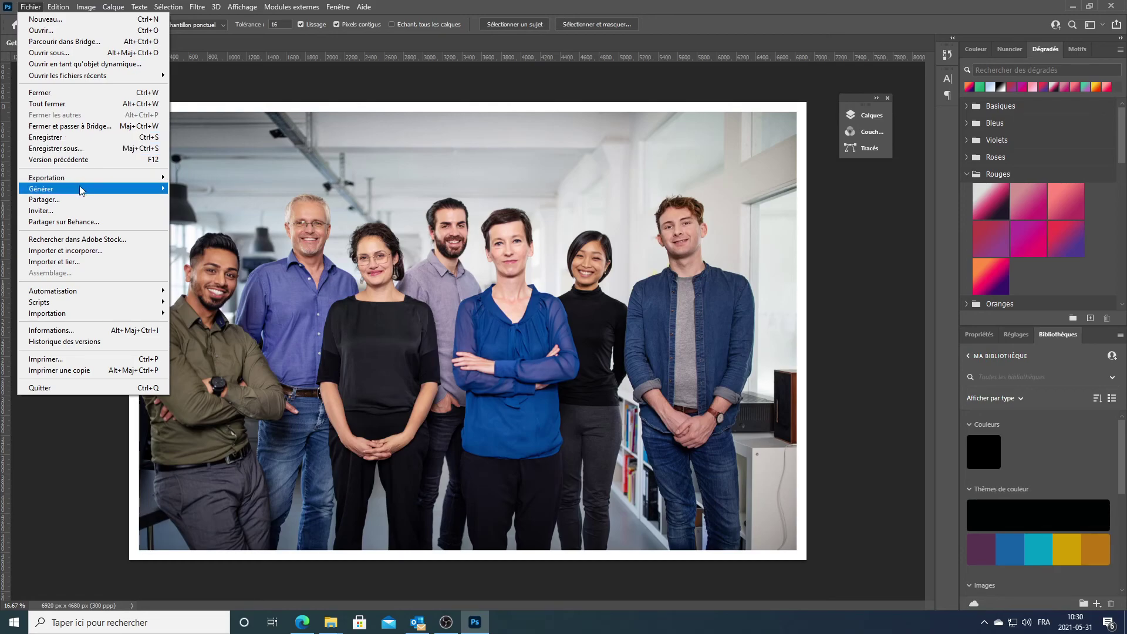
pyautogui.moveTo(79, 178)
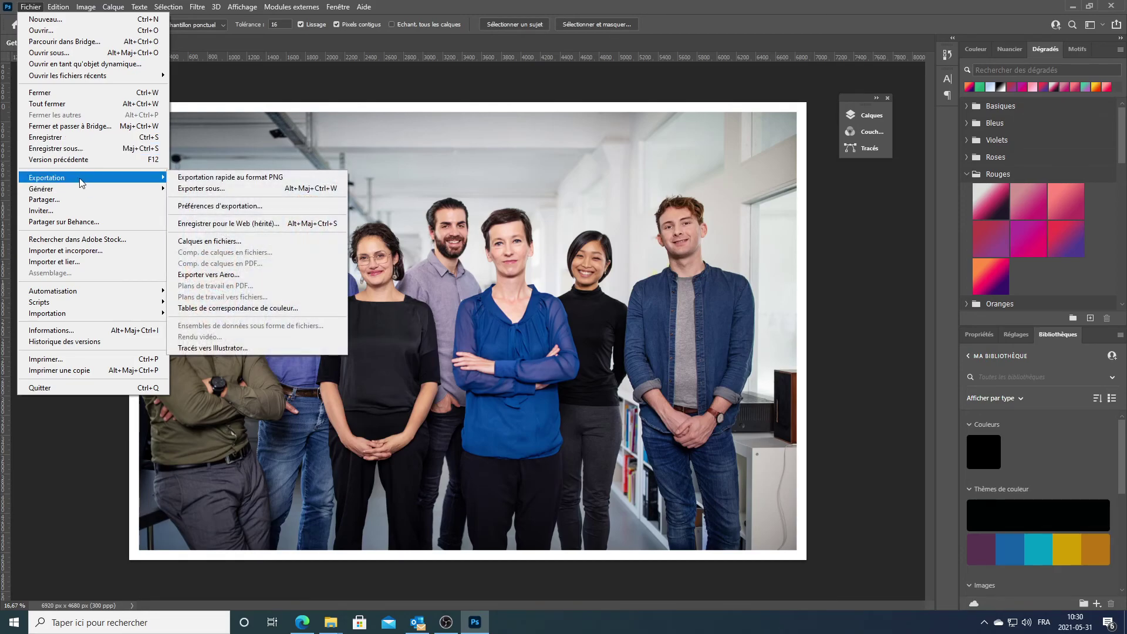
pyautogui.click(243, 229)
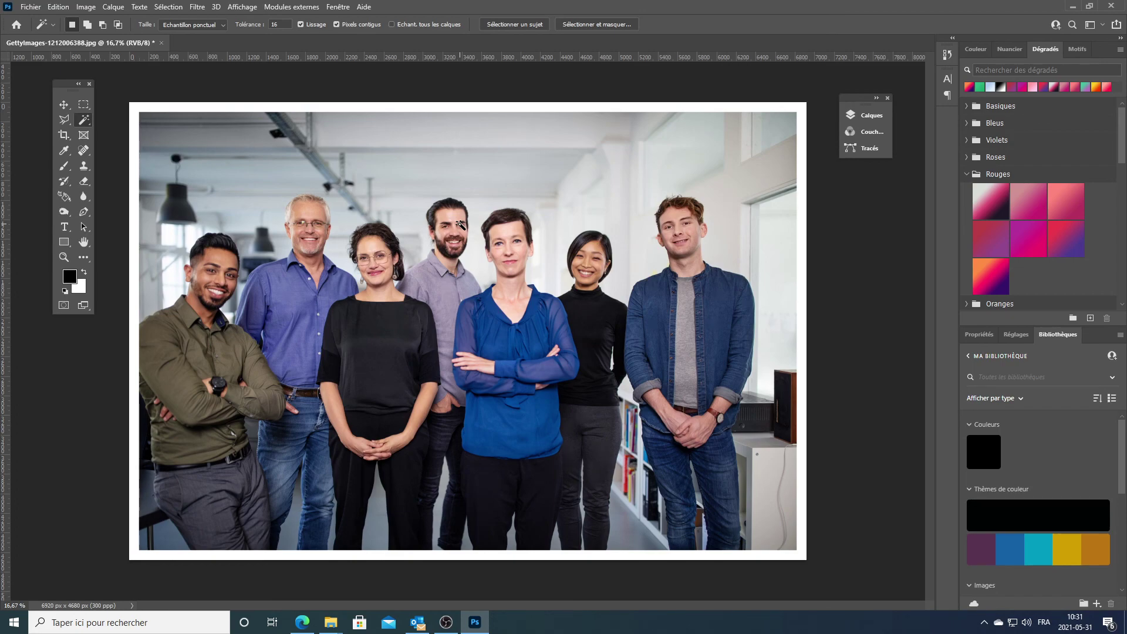
pyautogui.click(1073, 5)
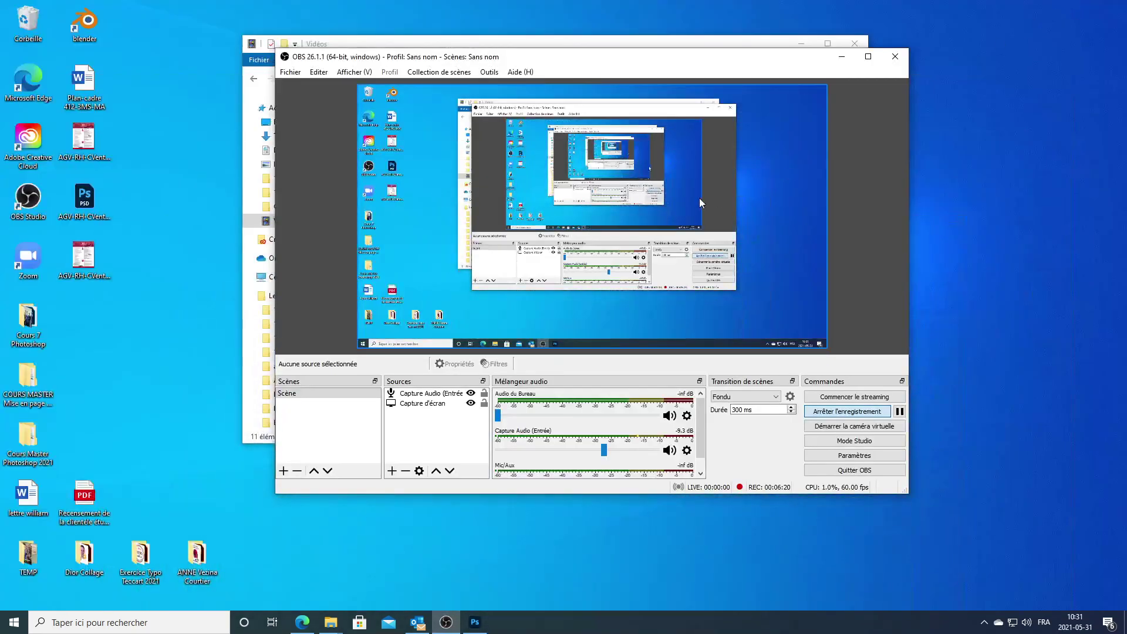